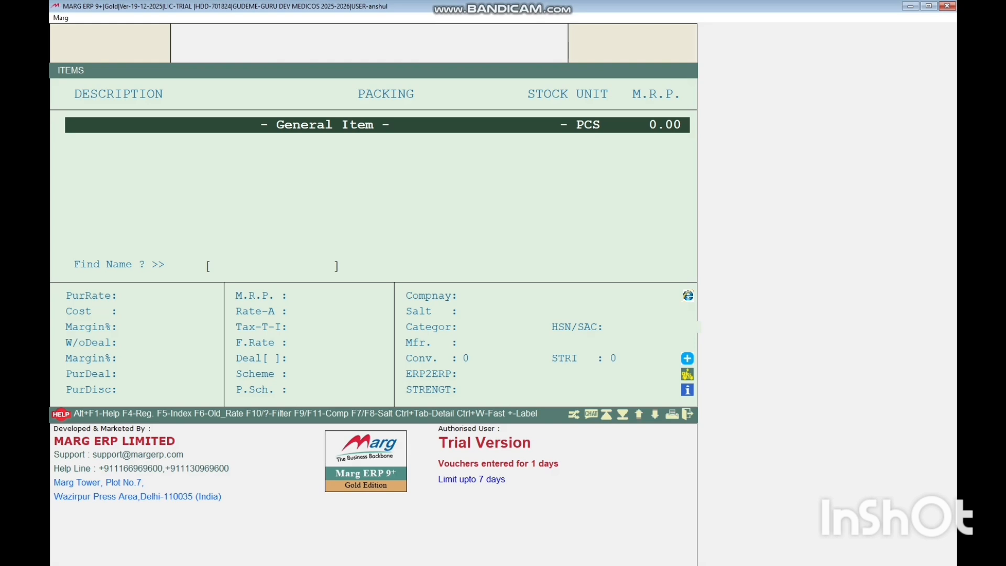
# Open the blank general item for modification, name it PARACITAMOL TAB and set its packing to 1*10
pyautogui.press('Return')
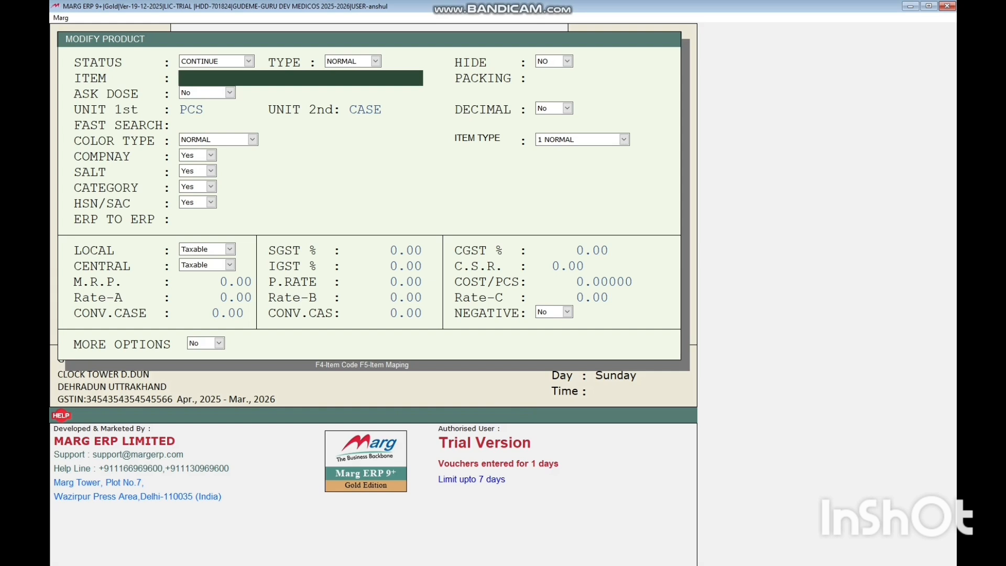
pyautogui.write('PARACITAMOL')
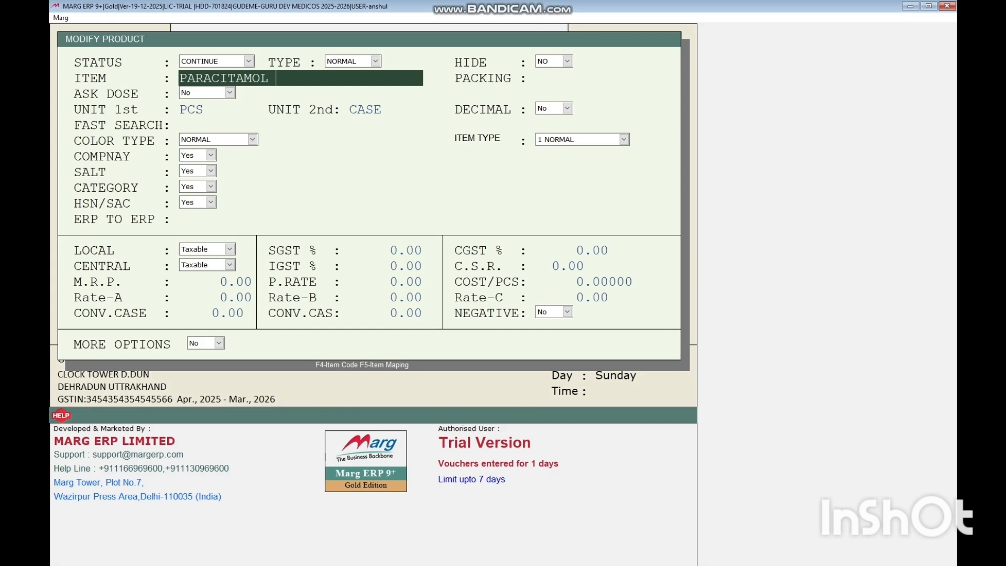
pyautogui.write(' TAB')
pyautogui.press('Return')
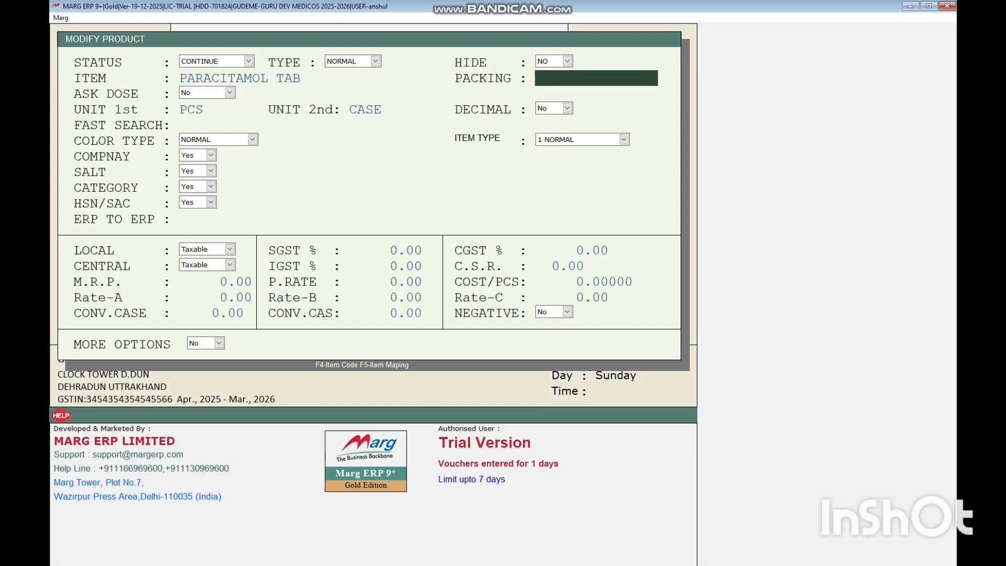
pyautogui.write('1*10')
pyautogui.press('Return')
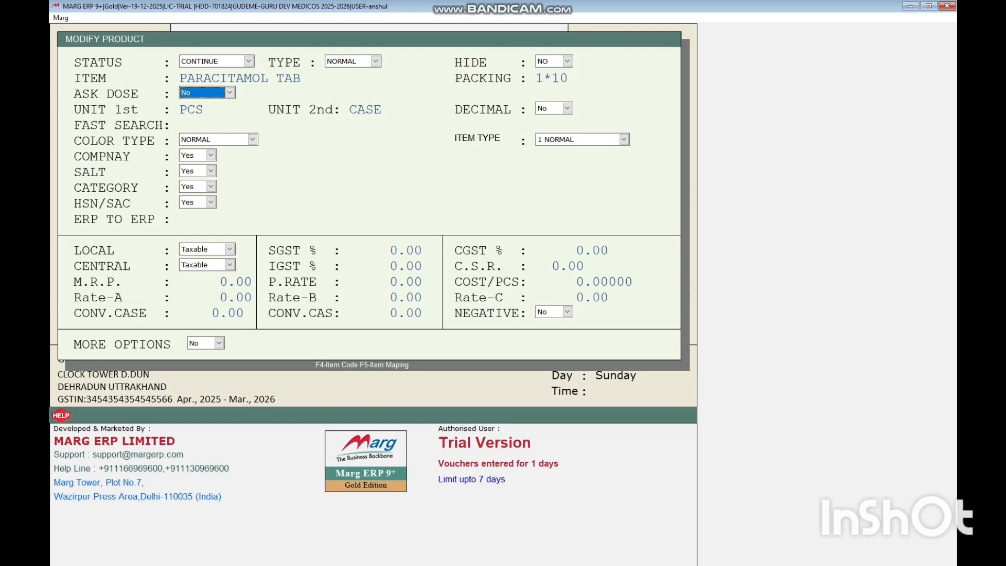
# Accept the default ask-dose, unit, decimal, colour type, item type, company, salt, category and HSN/SAC settings for PARACITAMOL TAB
pyautogui.press('Return')
pyautogui.press('Return')
pyautogui.press('Return')
pyautogui.press('Return')
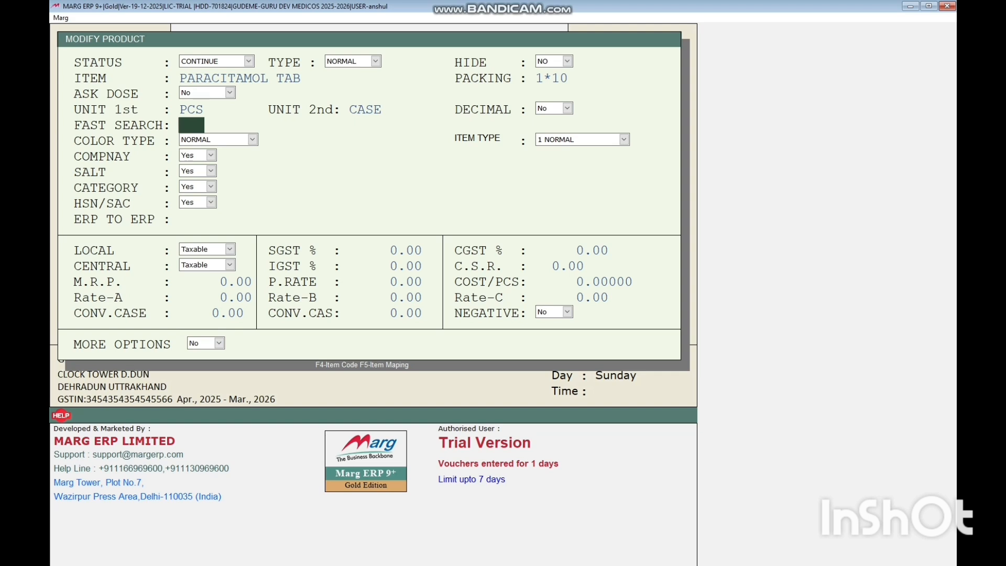
pyautogui.press('Return')
pyautogui.press('Return')
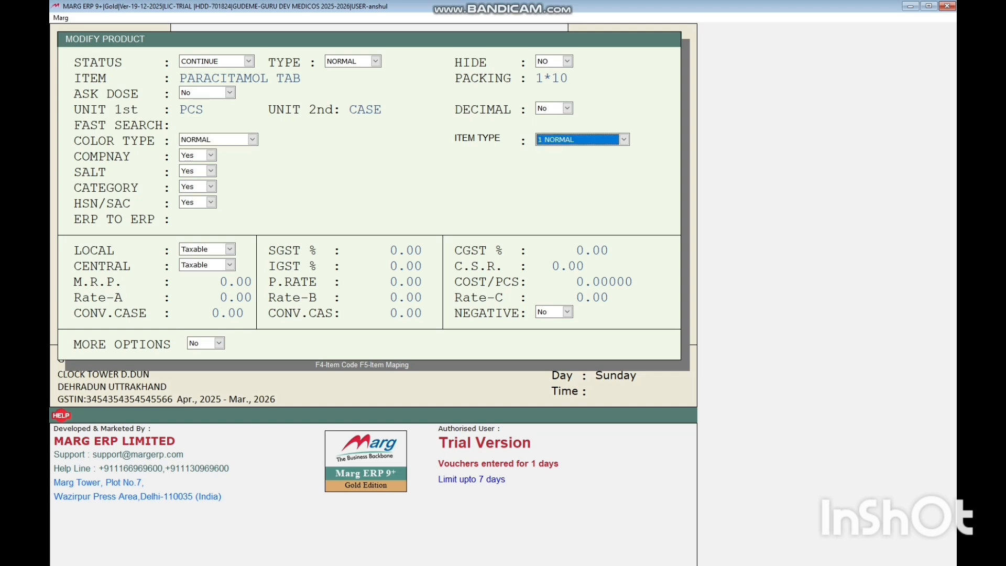
pyautogui.press('Return')
pyautogui.press('Return')
pyautogui.press('Return')
pyautogui.press('Return')
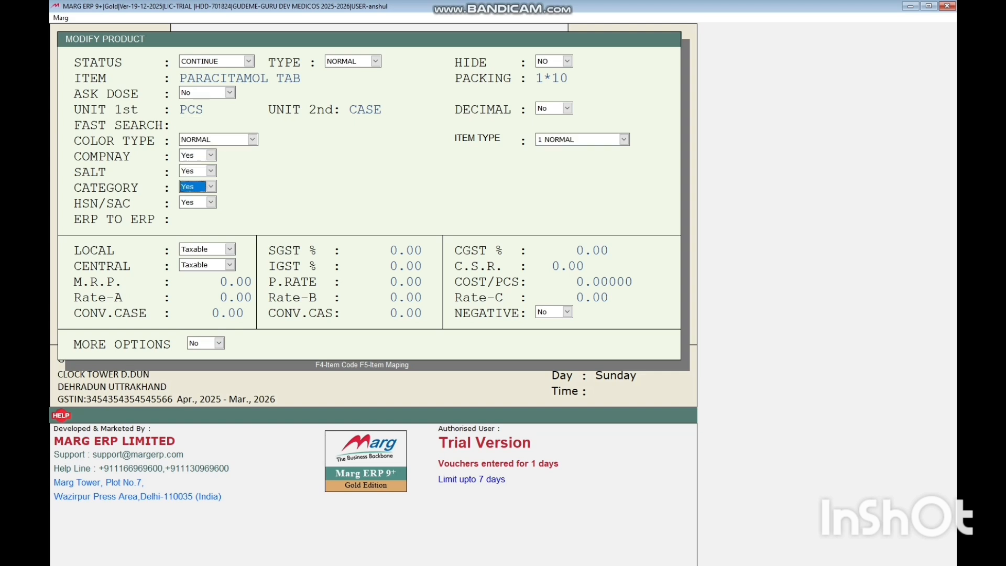
pyautogui.press('Return')
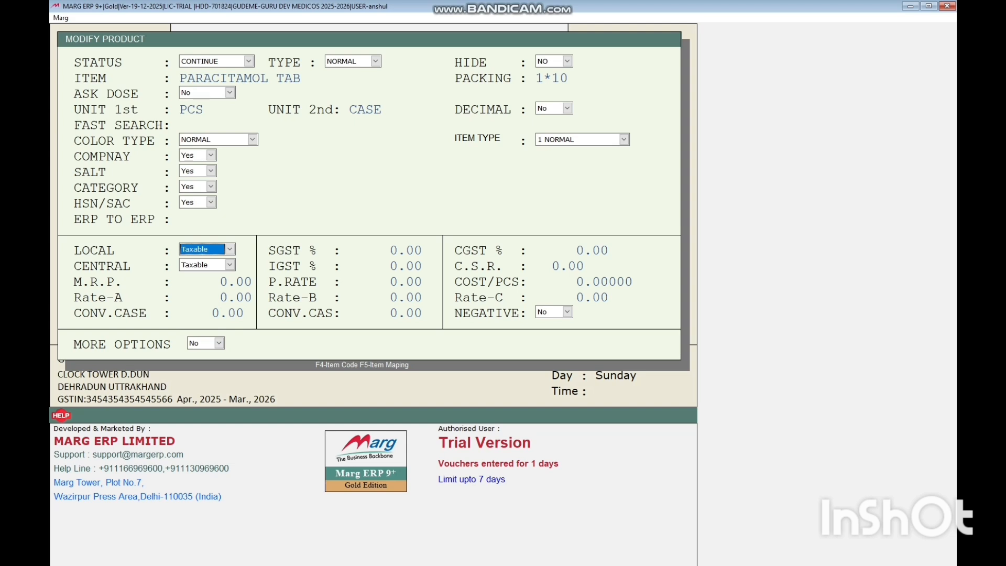
# Set PARACITAMOL TAB's SGST to 6%, and accept 6% CGST and 12% IGST
pyautogui.press('Return')
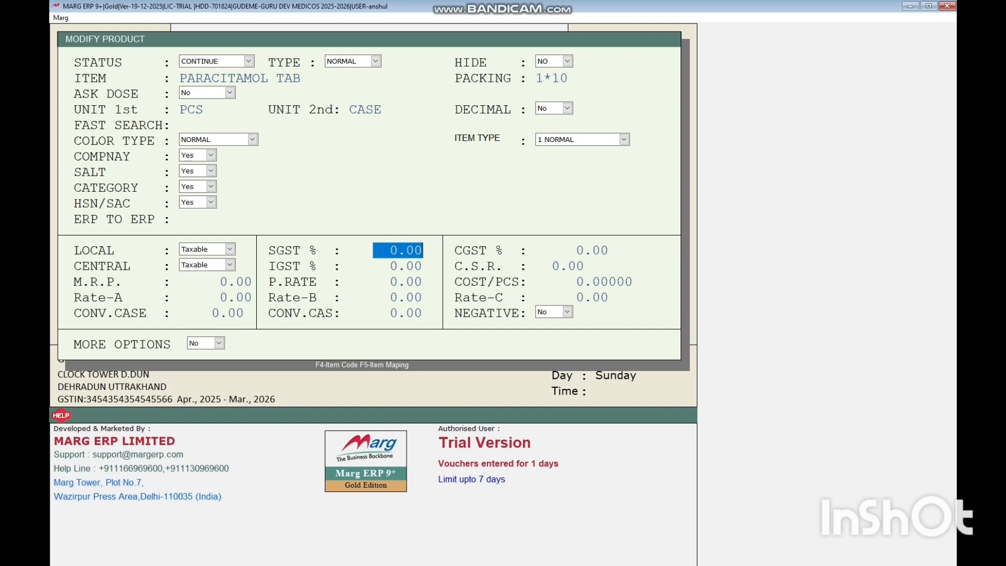
pyautogui.write('6 .')
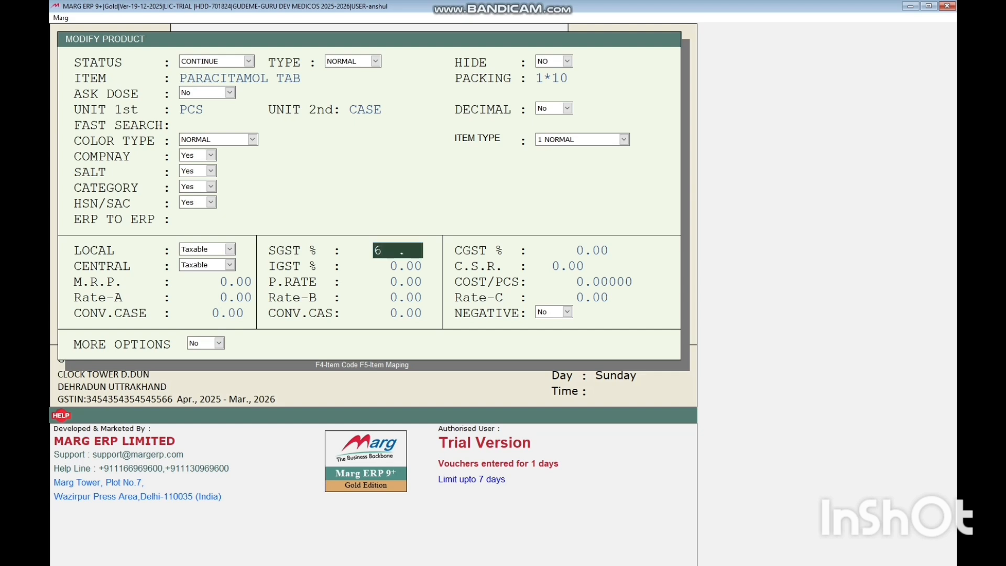
pyautogui.press('Return')
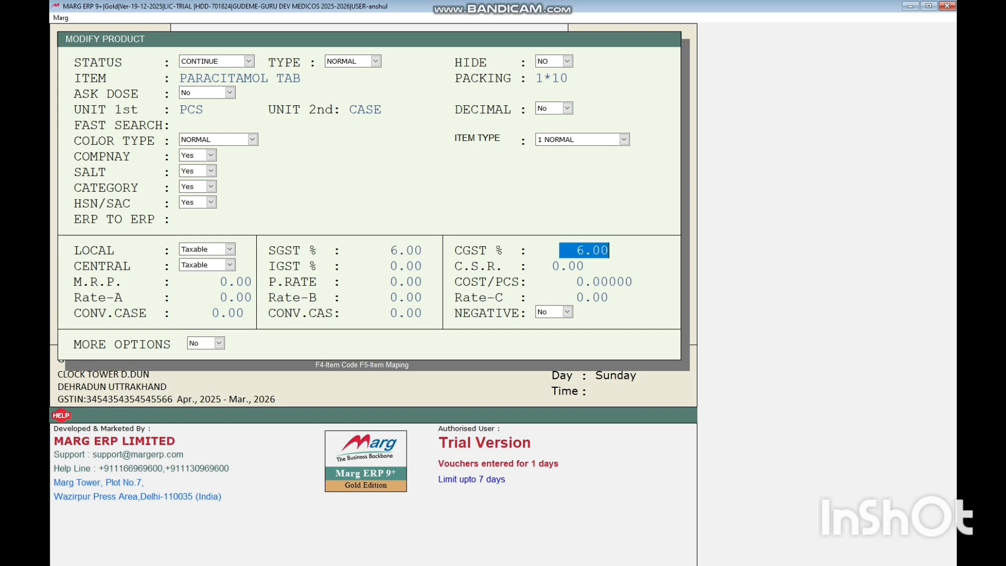
pyautogui.press('Return')
pyautogui.press('Return')
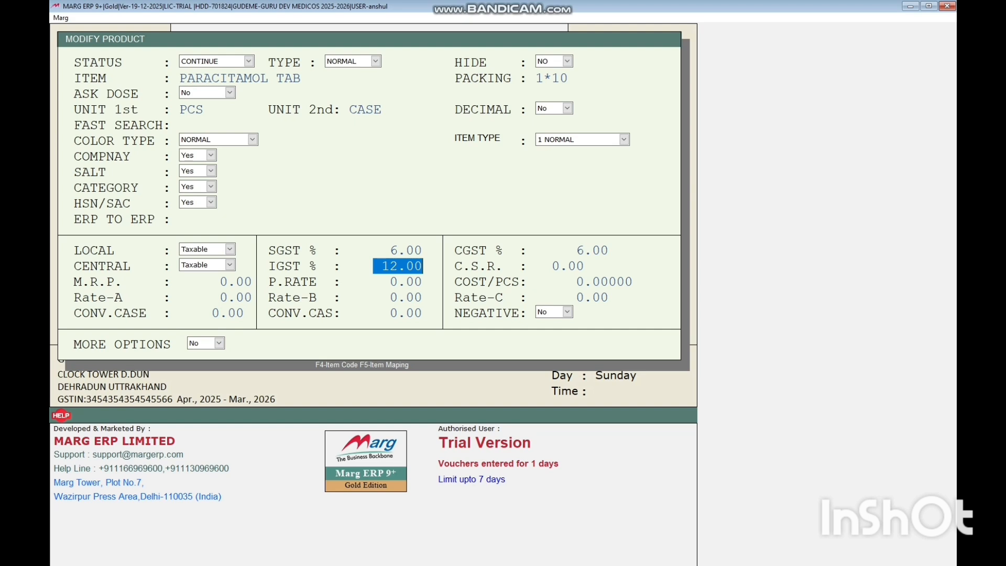
pyautogui.press('Return')
# Leave PARACITAMOL TAB's prices, rates and conversions at zero, and save the modified product
pyautogui.press('Return')
pyautogui.press('Return')
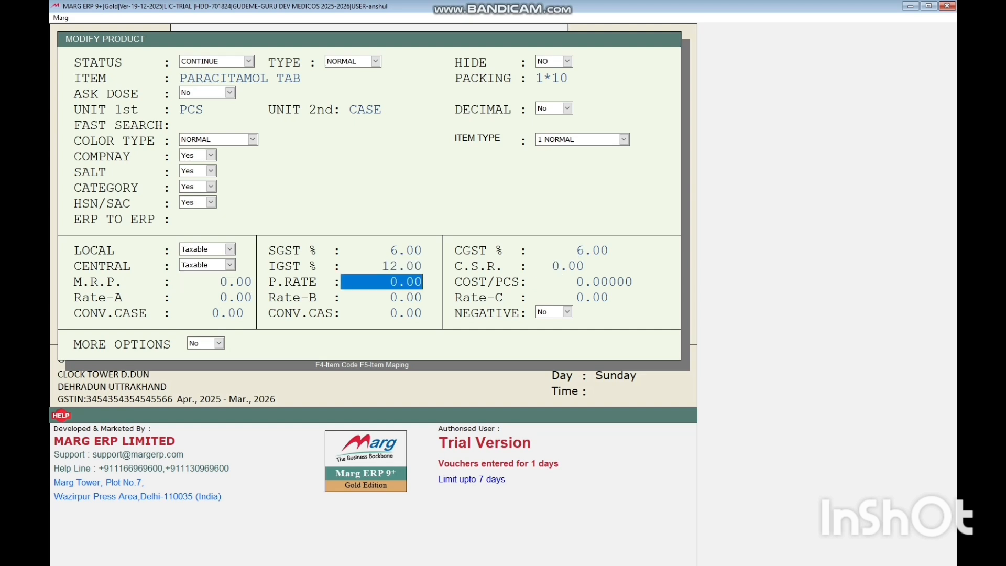
pyautogui.press('Return')
pyautogui.press('Return')
pyautogui.press('Return')
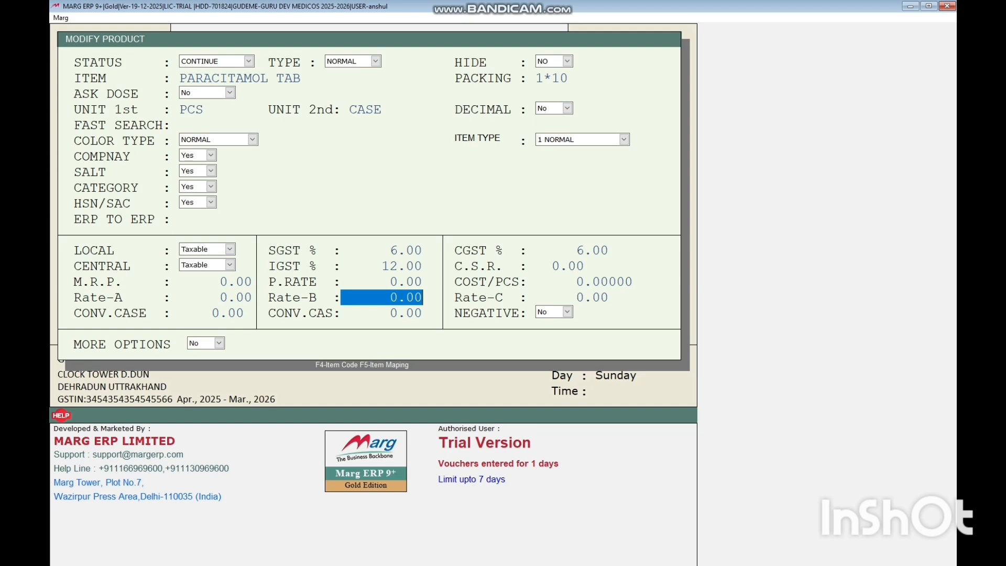
pyautogui.press('Return')
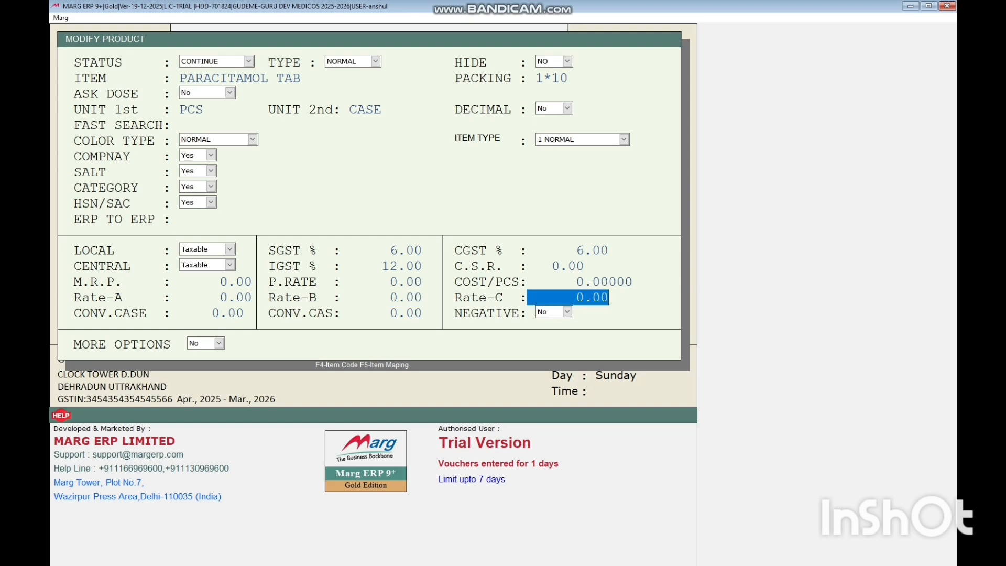
pyautogui.press('Return')
pyautogui.press('Return')
pyautogui.press('Return')
pyautogui.press('Return')
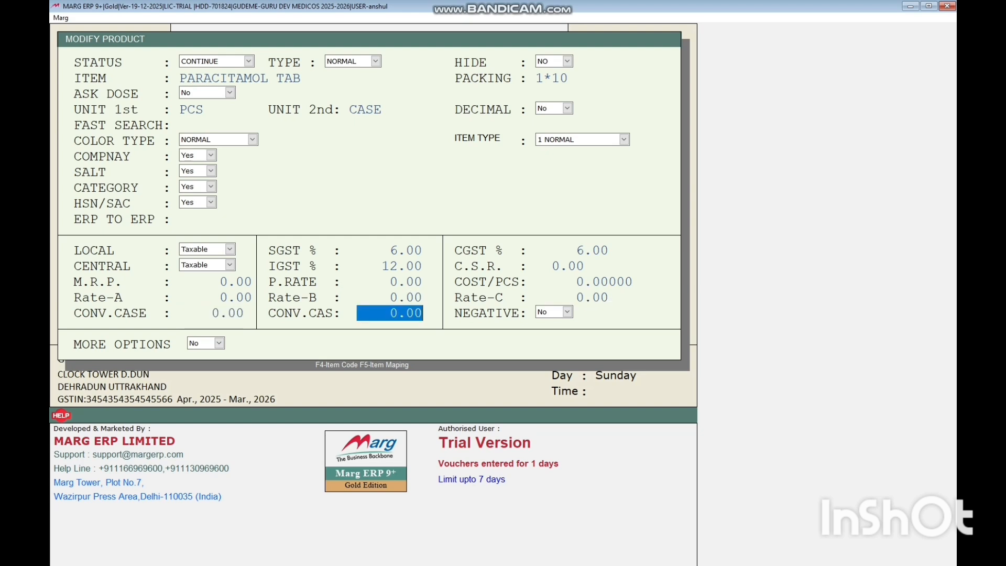
pyautogui.press('Return')
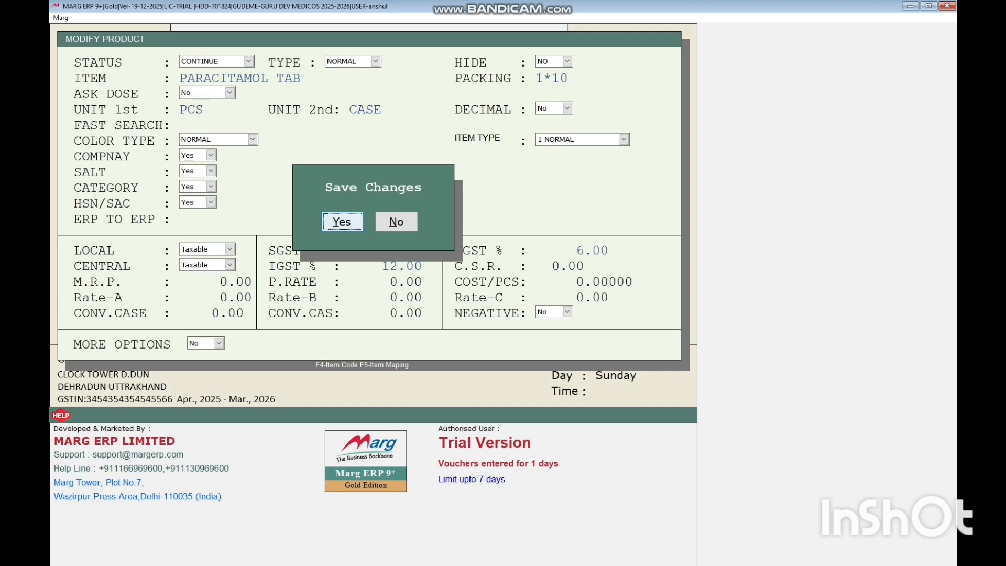
pyautogui.press('Return')
pyautogui.press('Return')
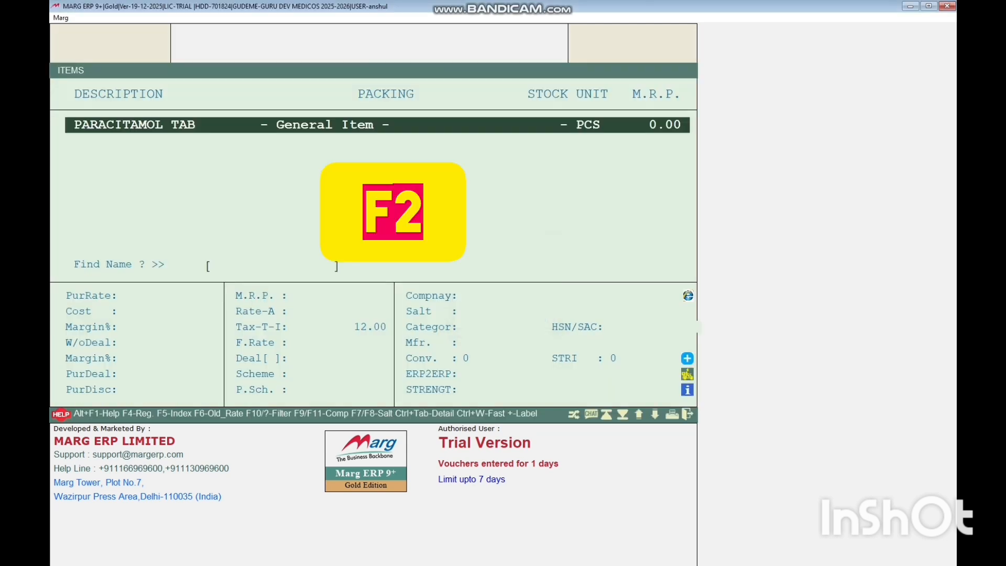
# Create a new product named CROSIN TAB with packing 1*10
pyautogui.press('F2')
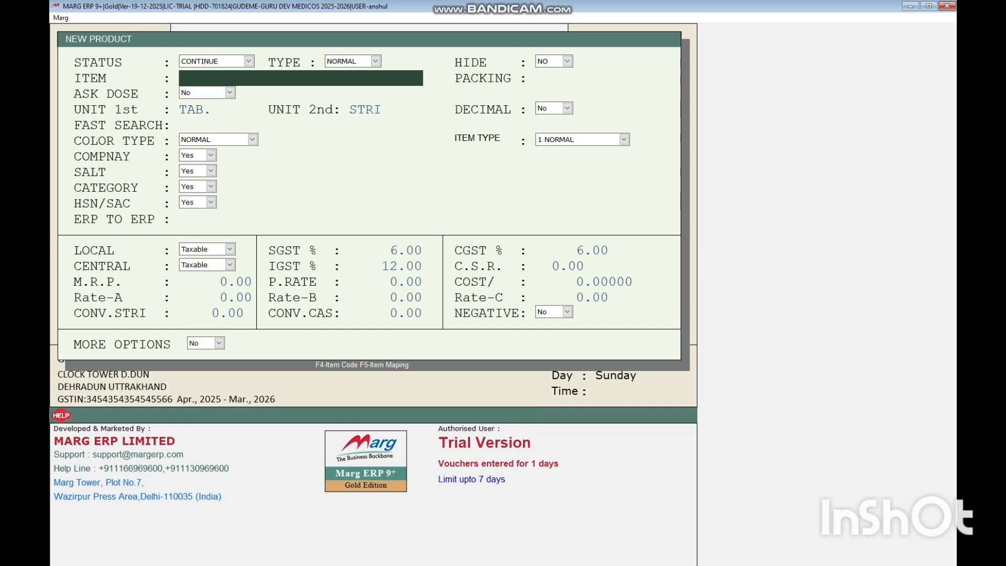
pyautogui.write('CROSIN TAB')
pyautogui.press('Return')
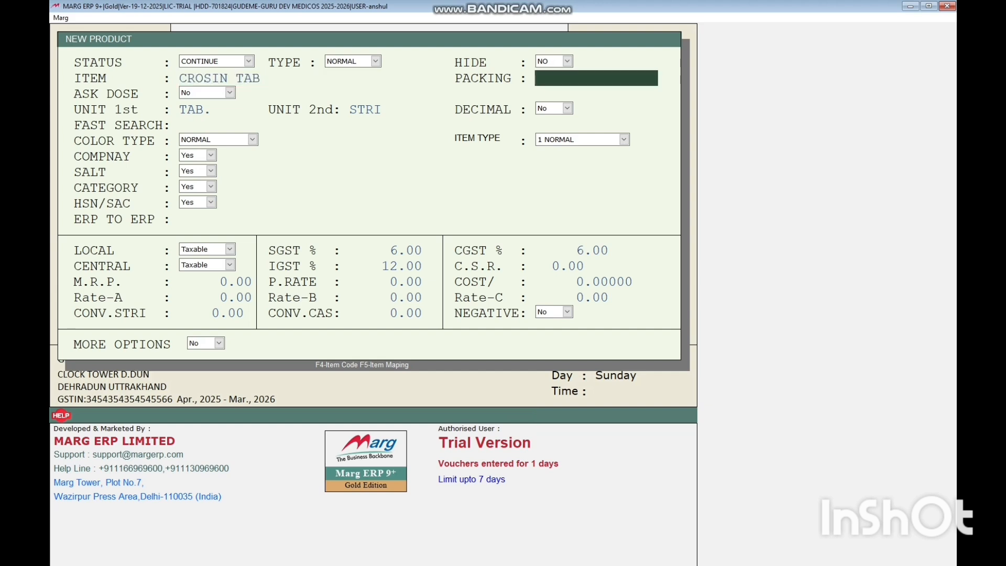
pyautogui.write('1*10')
pyautogui.press('Return')
# Accept the default units TAB. and STRI and the default type and classification settings for CROSIN TAB
pyautogui.press('Return')
pyautogui.press('Return')
pyautogui.press('Return')
pyautogui.press('Return')
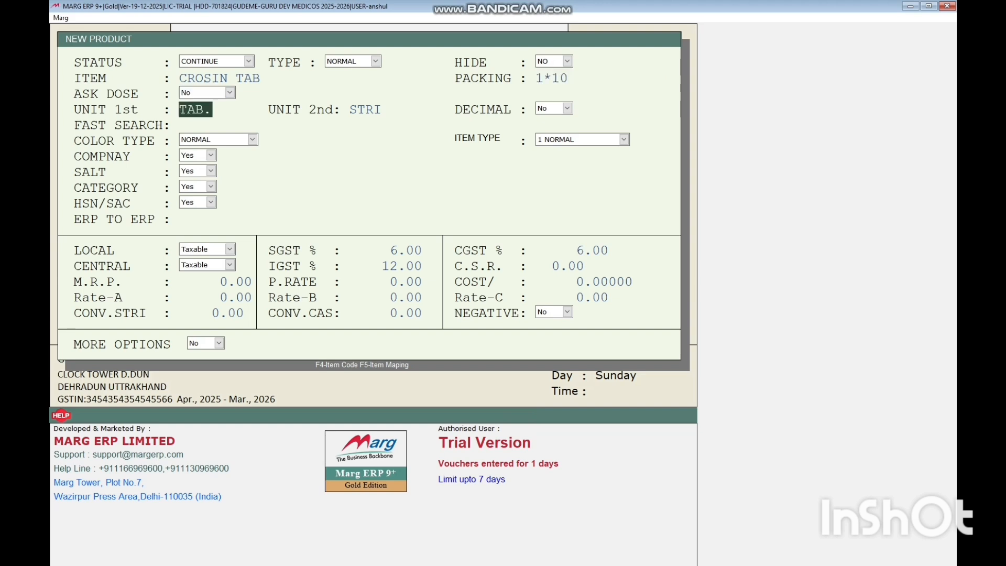
pyautogui.press('Return')
pyautogui.press('Return')
pyautogui.press('Return')
pyautogui.press('Return')
pyautogui.press('Return')
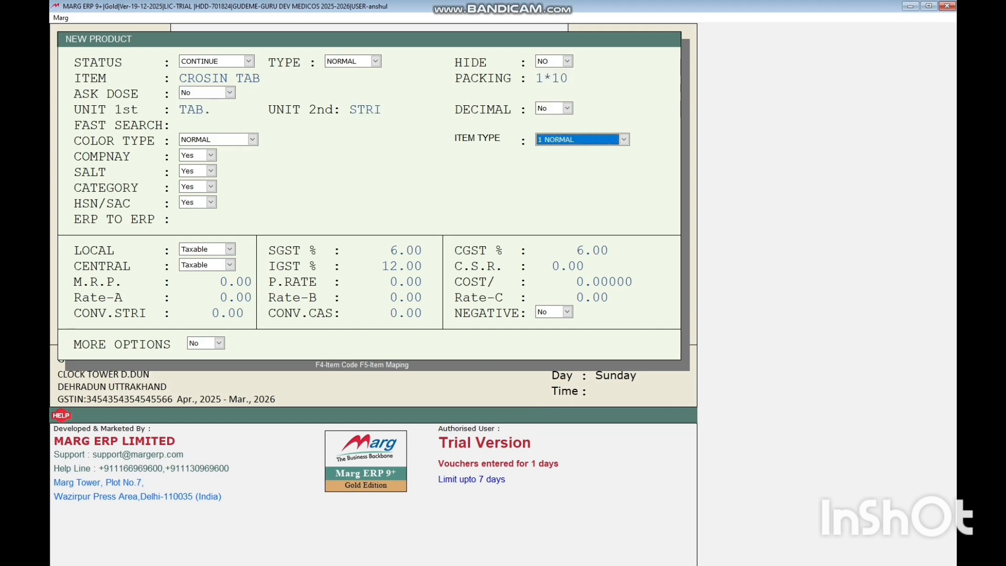
pyautogui.press('Return')
pyautogui.press('Return')
pyautogui.press('Return')
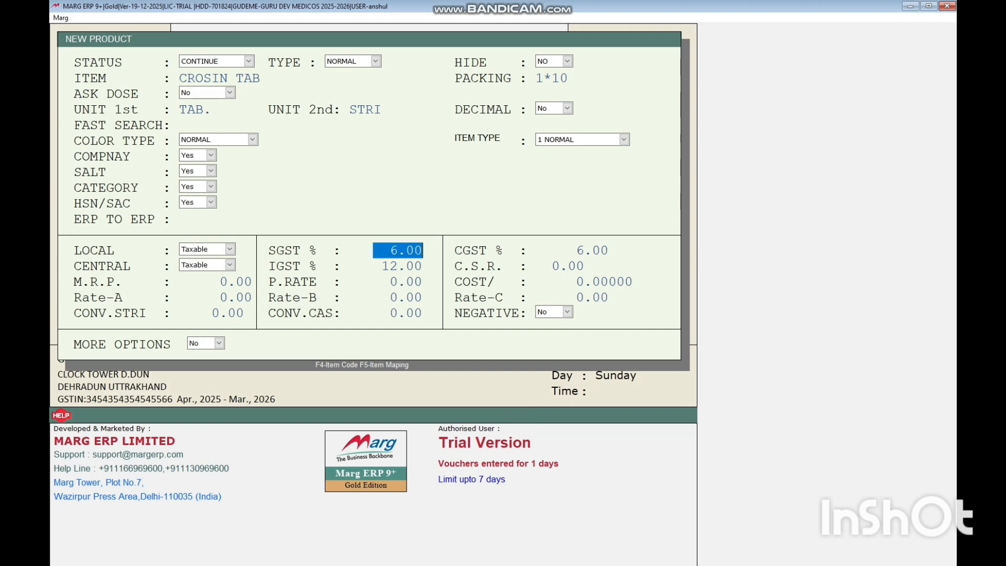
# Keep CROSIN TAB's default tax rates, zero prices and no more options, and save the product
pyautogui.press('Return')
pyautogui.press('Return')
pyautogui.press('Return')
pyautogui.press('Return')
pyautogui.press('Return')
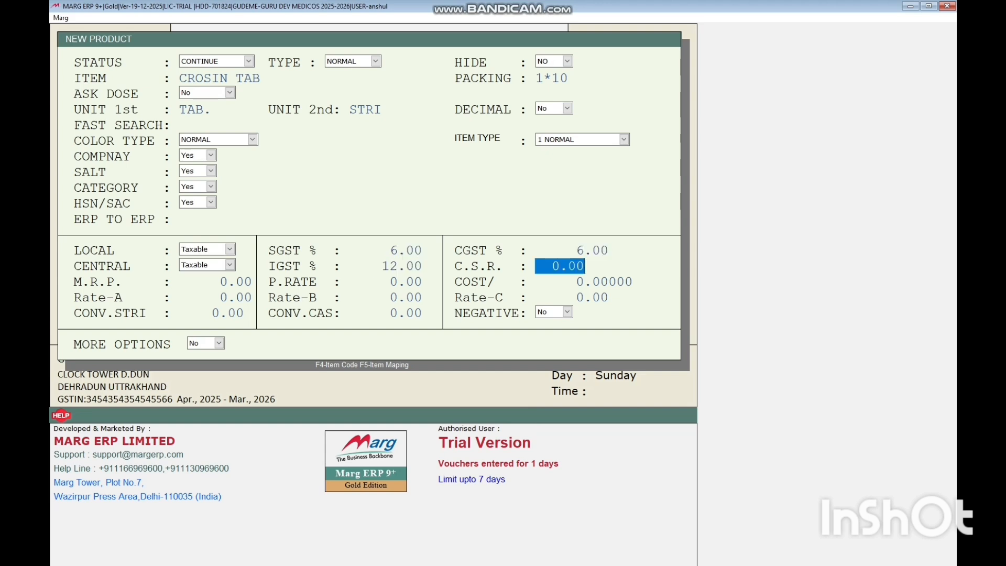
pyautogui.press('Return')
pyautogui.press('Return')
pyautogui.press('Return')
pyautogui.press('Return')
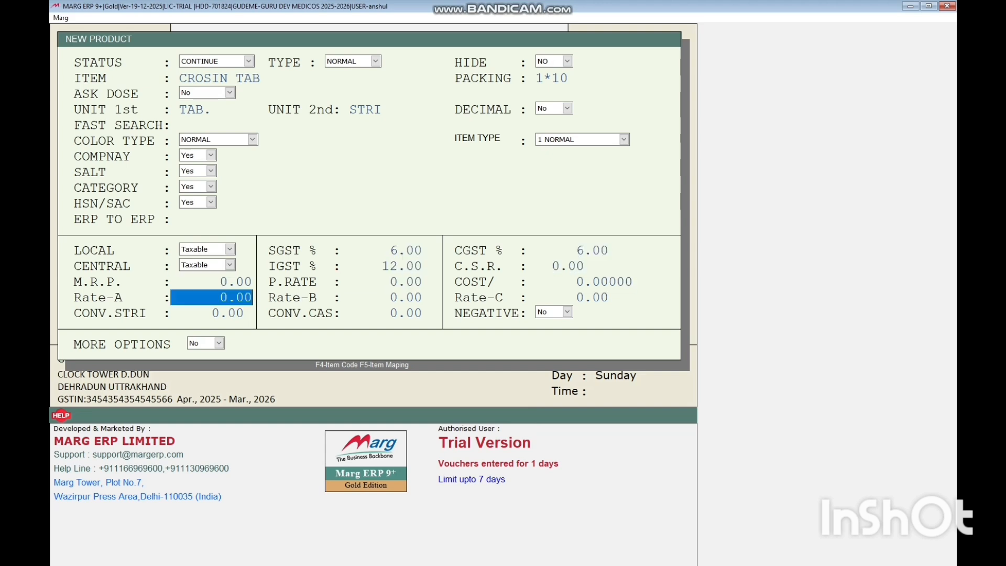
pyautogui.press('Return')
pyautogui.press('Return')
pyautogui.press('Return')
pyautogui.press('Return')
pyautogui.press('Return')
pyautogui.press('Return')
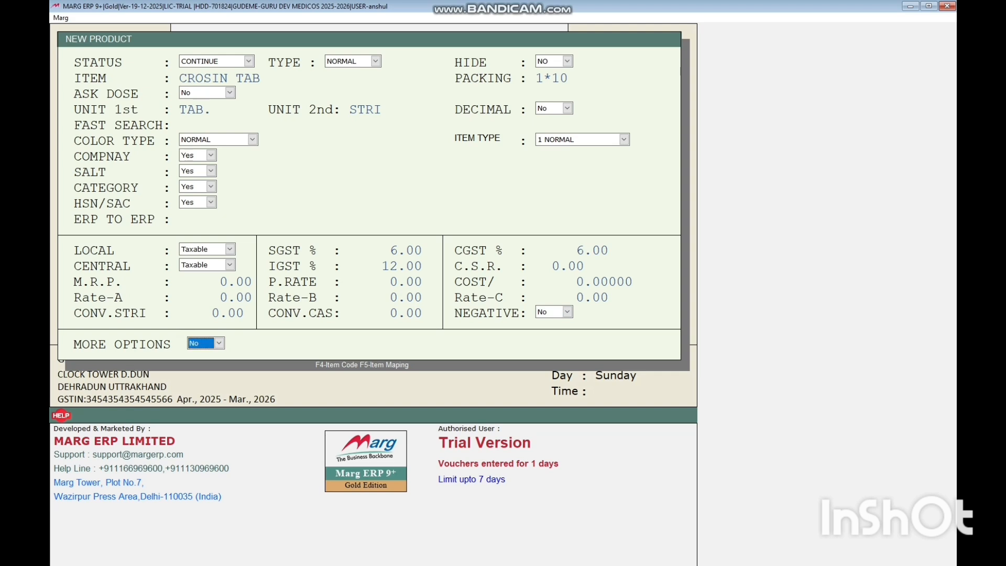
pyautogui.press('Return')
pyautogui.press('Return')
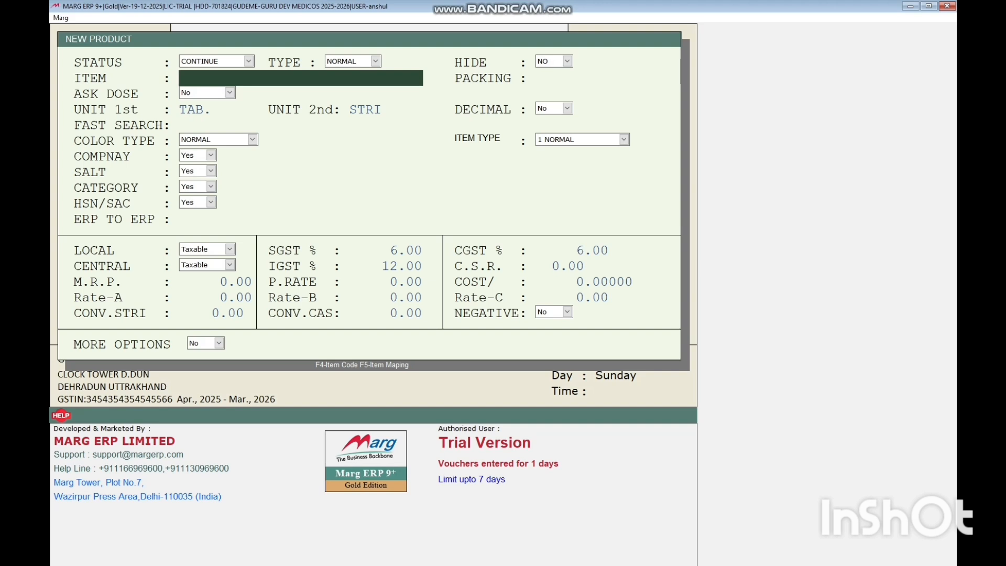
# Name the next new product ALBANDAZOL TAB and set its packing to 1*4
pyautogui.write('ALBANDAZOL TAB')
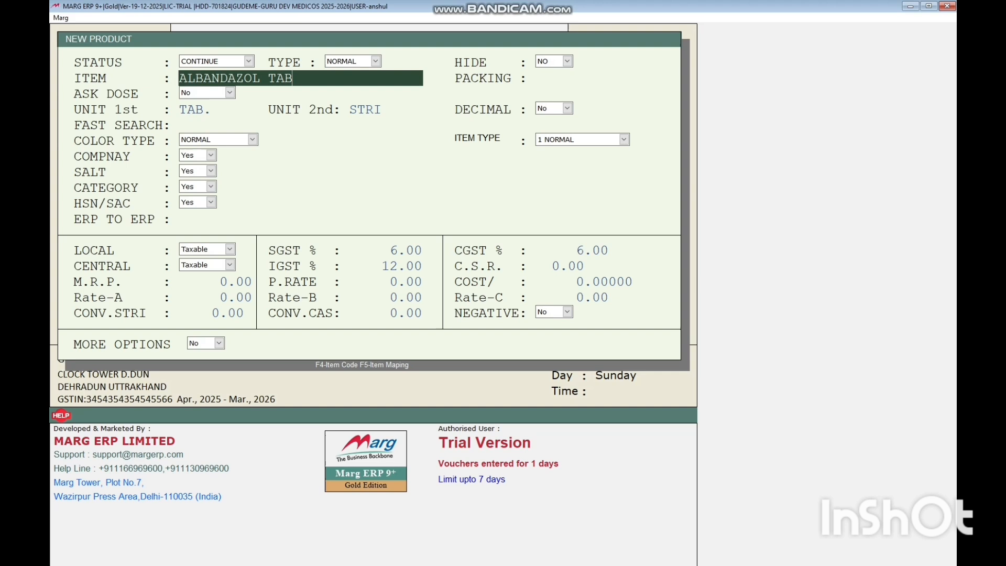
pyautogui.press('Return')
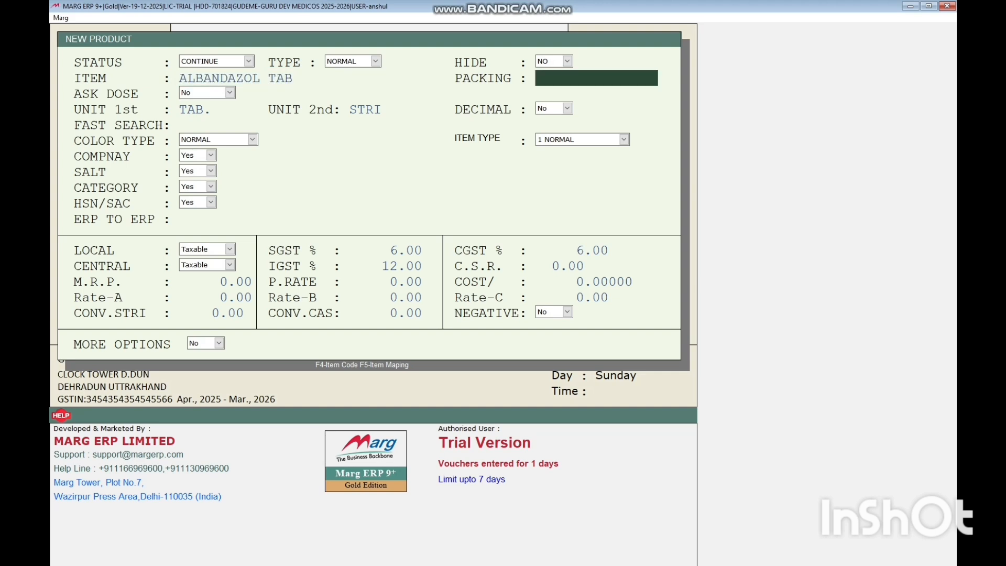
pyautogui.write('1*4')
pyautogui.press('Return')
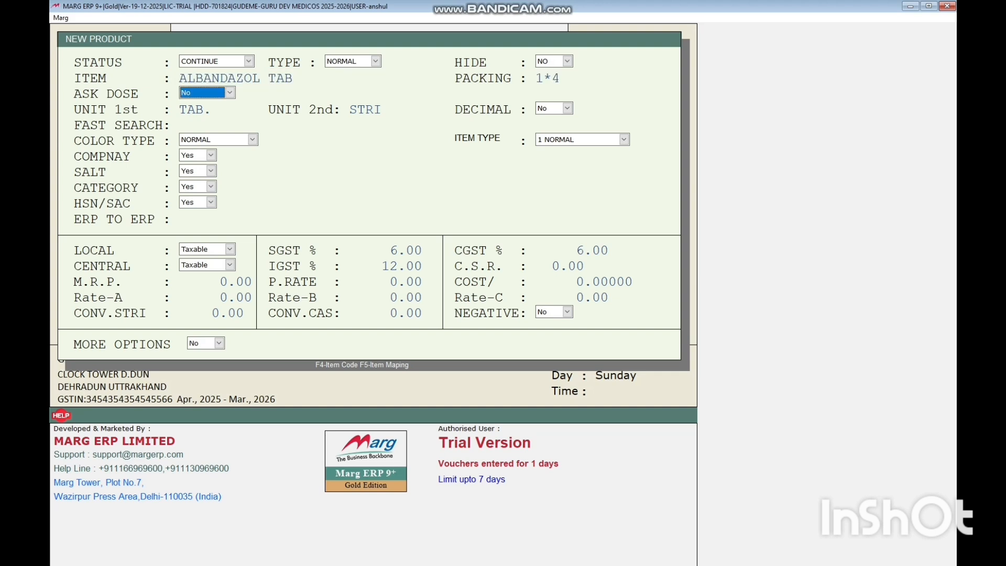
# Accept ALBANDAZOL TAB's default units, item type, classification settings, taxable status and 6% SGST
pyautogui.press('Return')
pyautogui.press('Return')
pyautogui.press('Return')
pyautogui.press('Return')
pyautogui.press('Return')
pyautogui.press('Return')
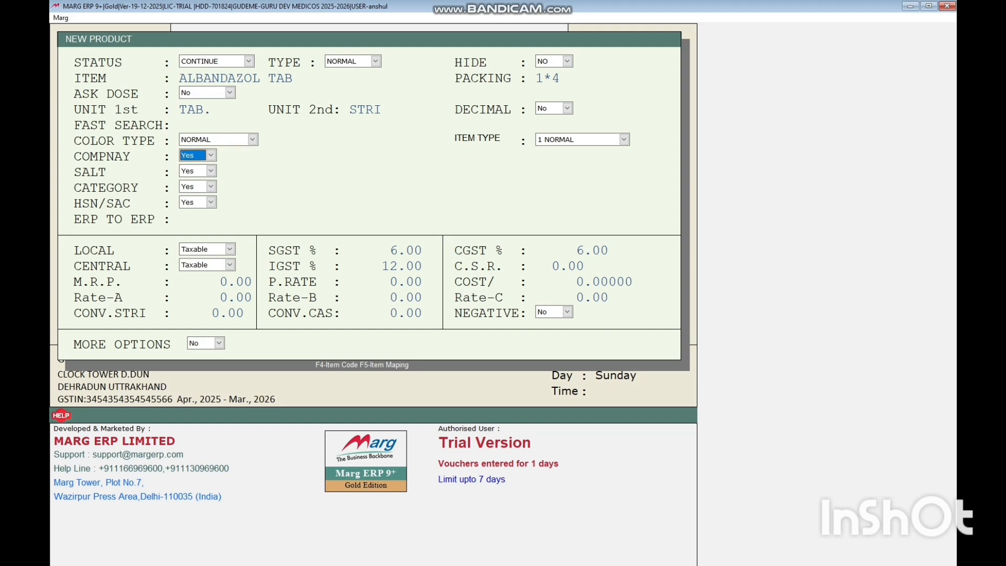
pyautogui.press('Return')
pyautogui.press('Return')
pyautogui.press('Return')
pyautogui.press('Return')
pyautogui.press('Return')
pyautogui.press('Return')
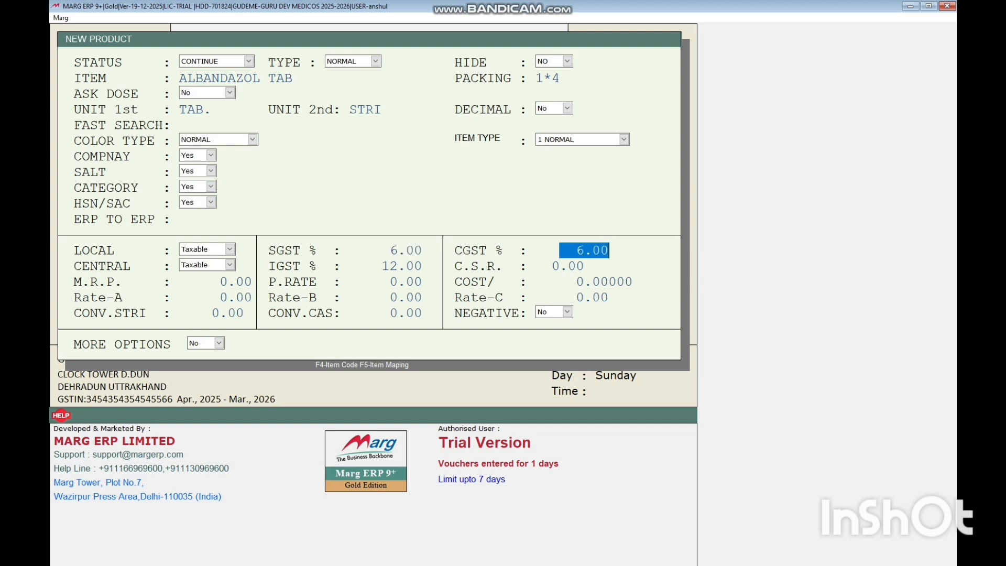
# Accept ALBANDAZOL TAB's remaining tax rates of 6% CGST and 12% IGST, and set its M.R.P. to 5.00
pyautogui.press('Return')
pyautogui.press('Return')
pyautogui.press('Return')
pyautogui.press('Return')
pyautogui.press('Return')
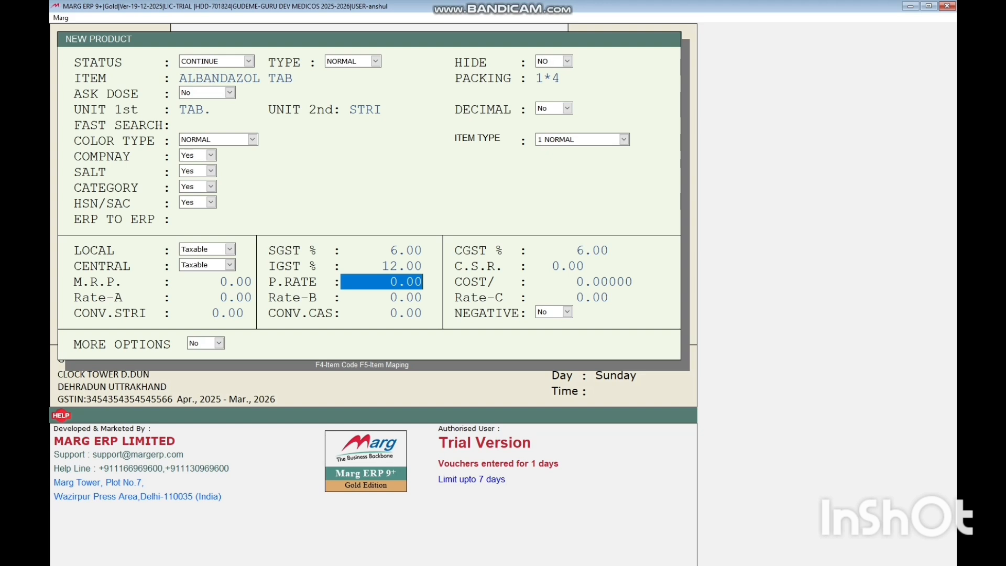
pyautogui.press('Up')
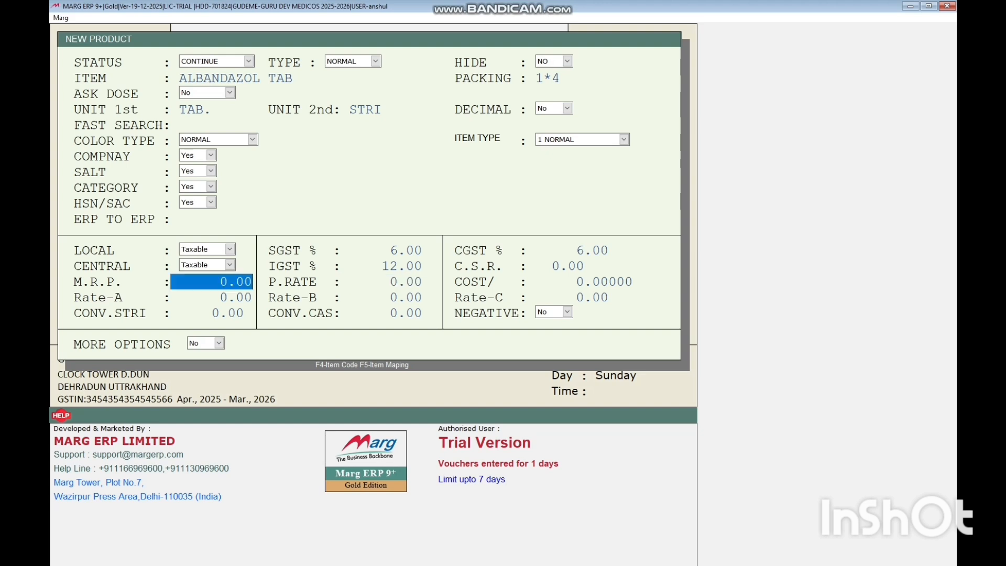
pyautogui.write('5')
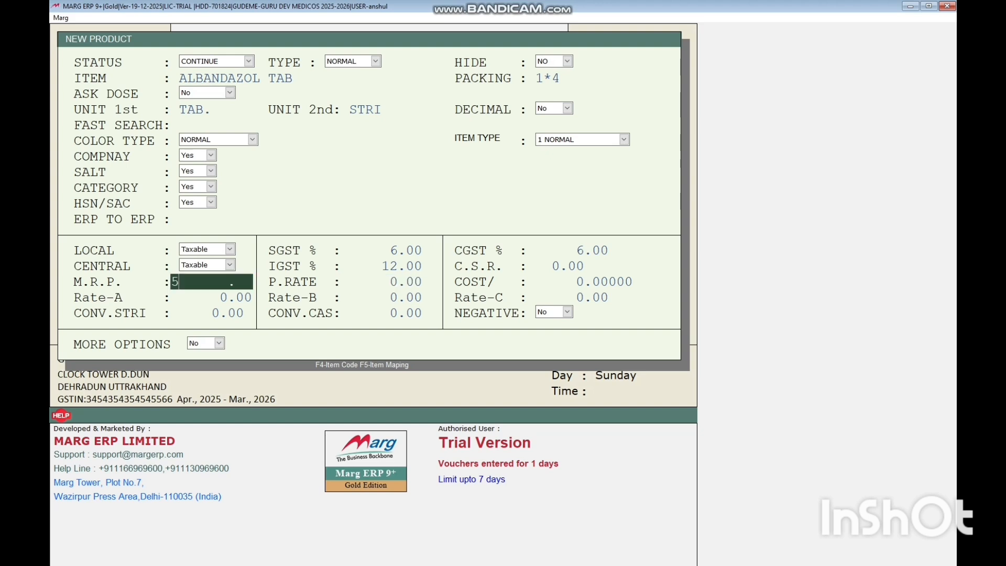
pyautogui.press('Return')
pyautogui.press('Return')
pyautogui.press('Return')
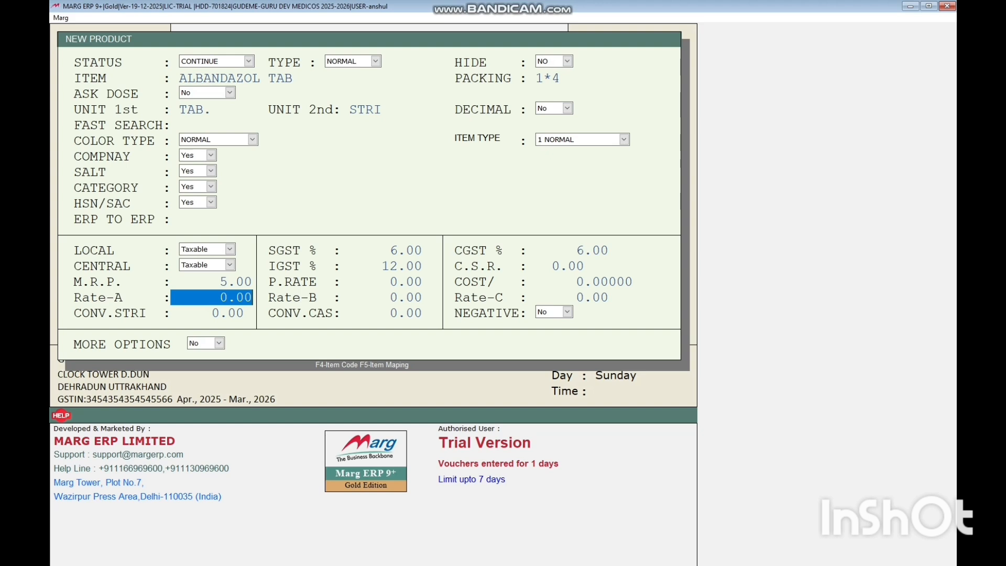
# Keep ALBANDAZOL TAB's remaining rates at zero with no more options, save the product and return to the item list
pyautogui.press('Return')
pyautogui.press('Return')
pyautogui.press('Return')
pyautogui.press('Return')
pyautogui.press('Return')
pyautogui.press('Return')
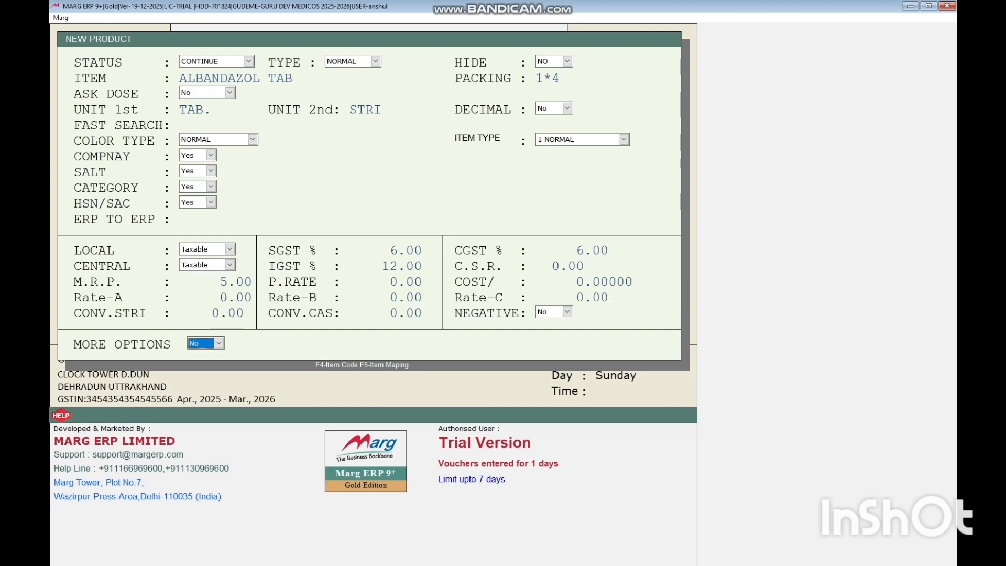
pyautogui.press('Return')
pyautogui.press('Return')
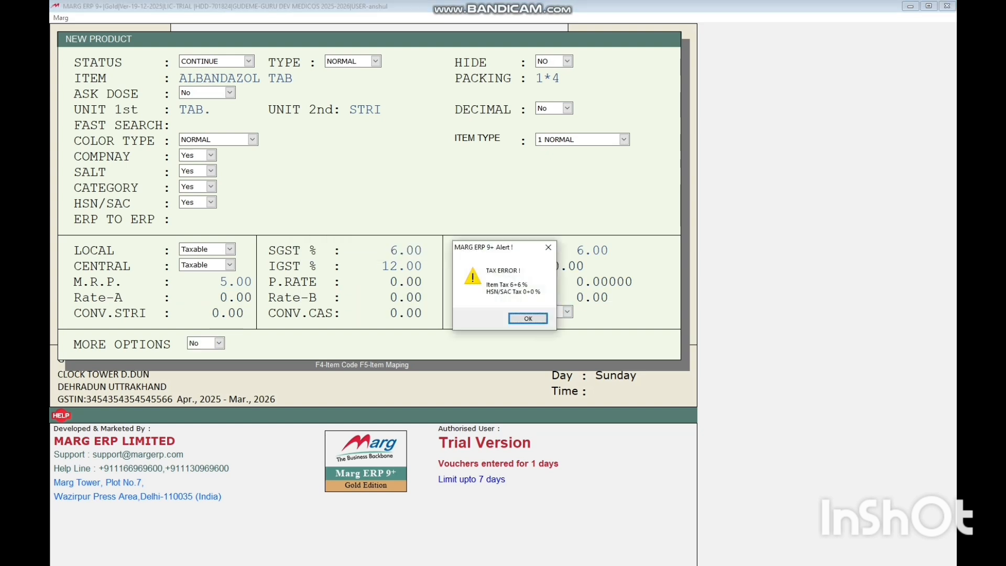
pyautogui.press('Return')
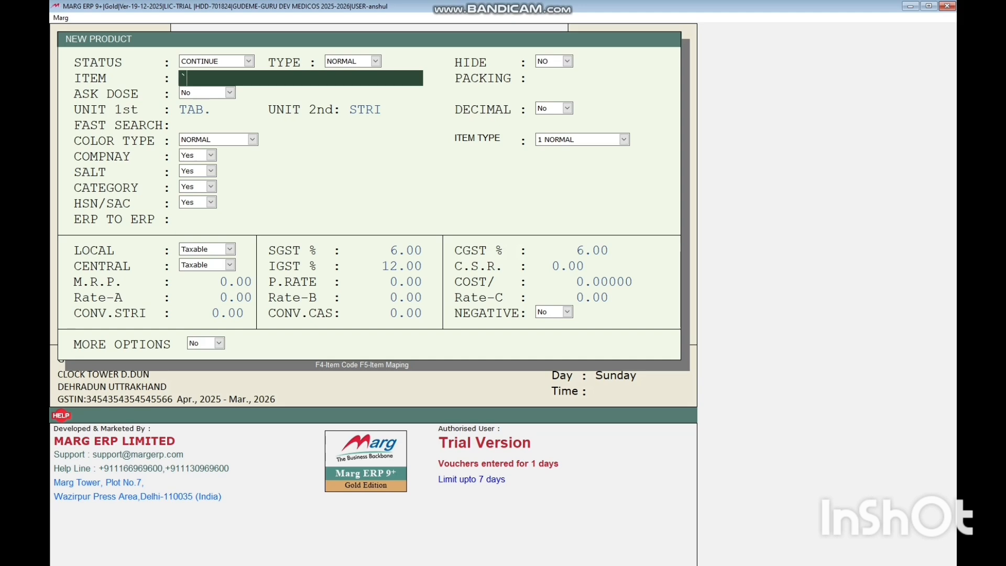
pyautogui.press('Escape')
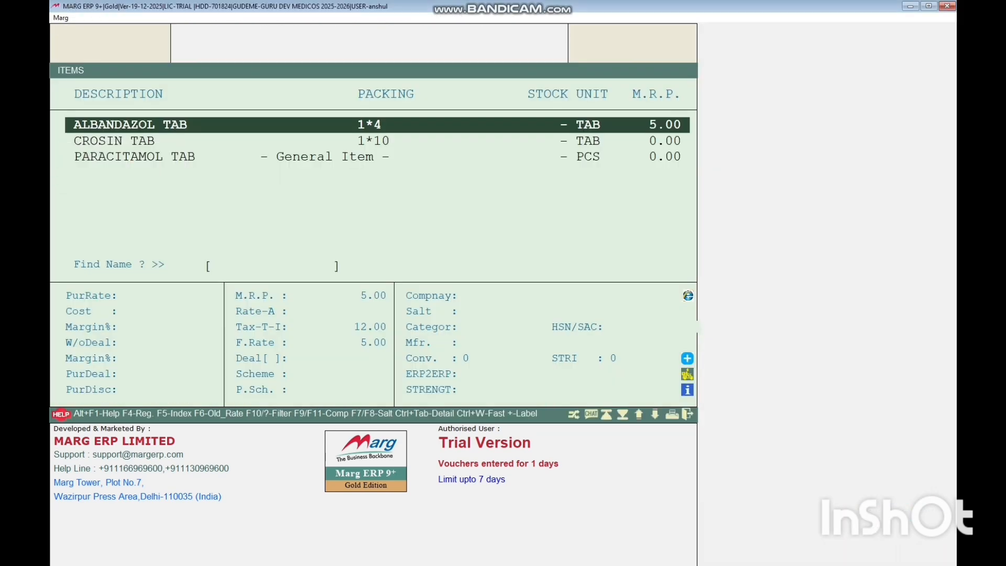
# Review the packing, unit, M.R.P. and tax details of the saved medicines in the item list
pyautogui.press('Down')
pyautogui.press('Down')
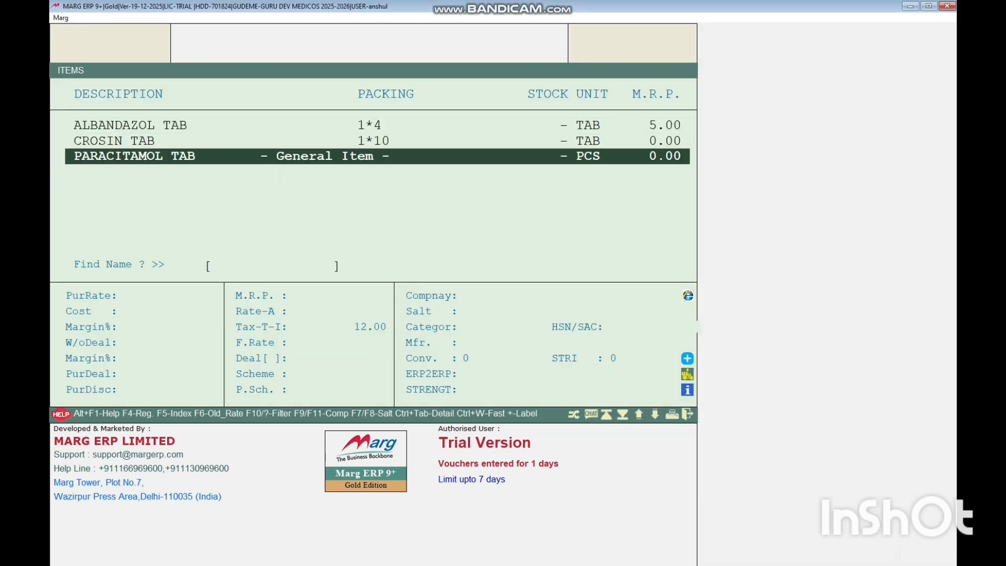
pyautogui.press('Up')
pyautogui.press('Up')
pyautogui.press('Up')
pyautogui.press('Up')
pyautogui.press('Up')
pyautogui.press('Down')
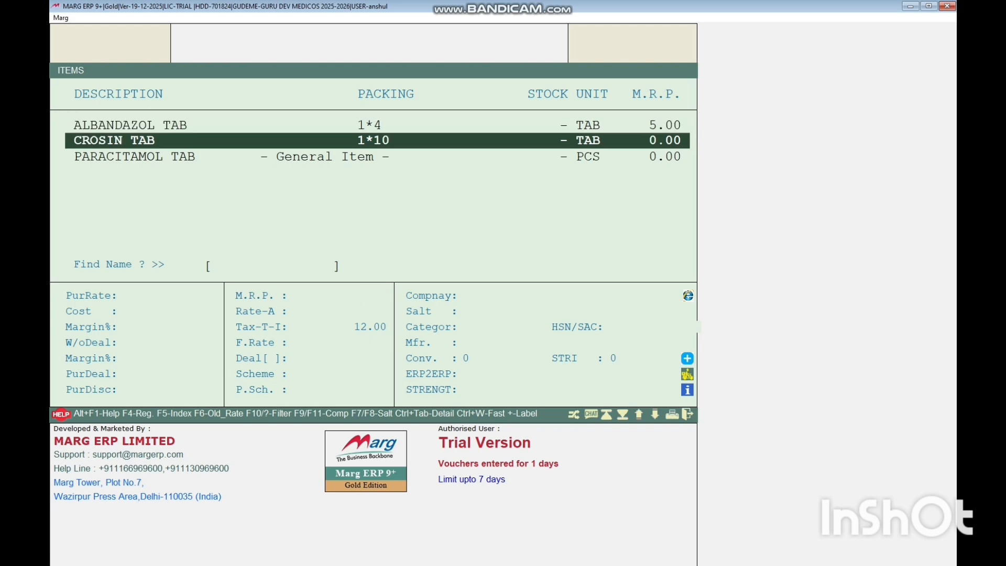
pyautogui.press('Up')
pyautogui.press('Down')
pyautogui.press('Down')
pyautogui.press('Down')
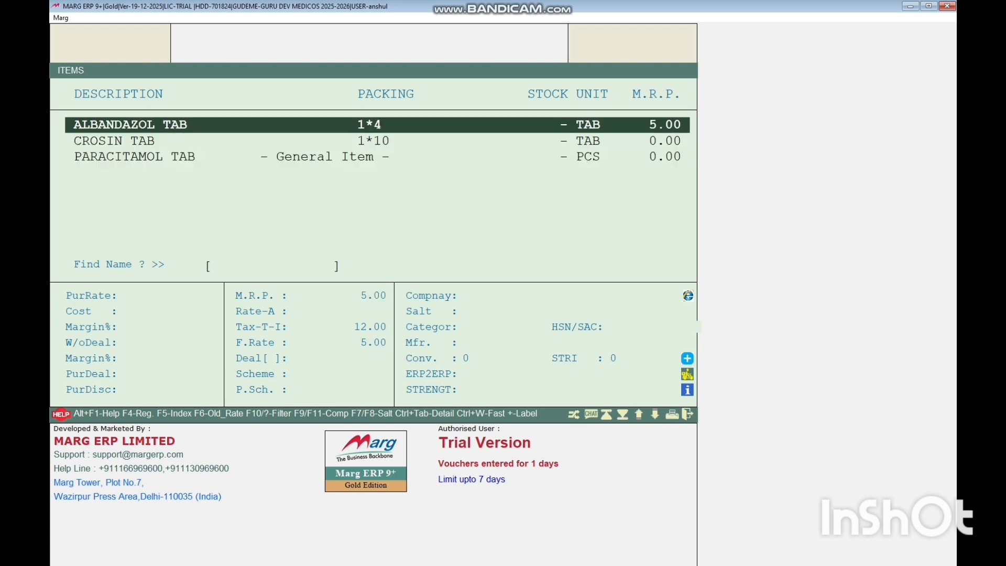
pyautogui.press('Up')
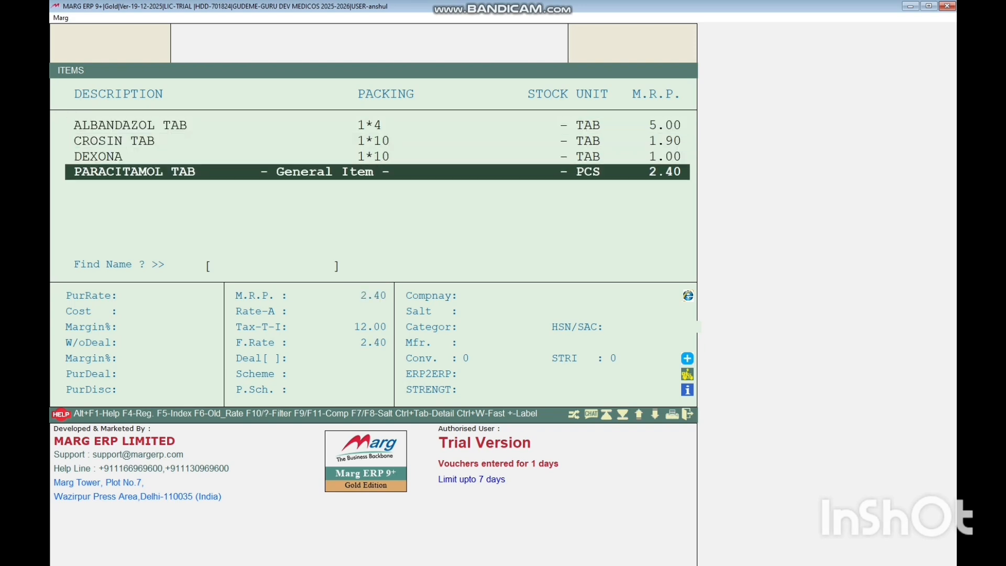
# Create a new product named AVIL 25 MG with packing 1*10
pyautogui.press('F2')
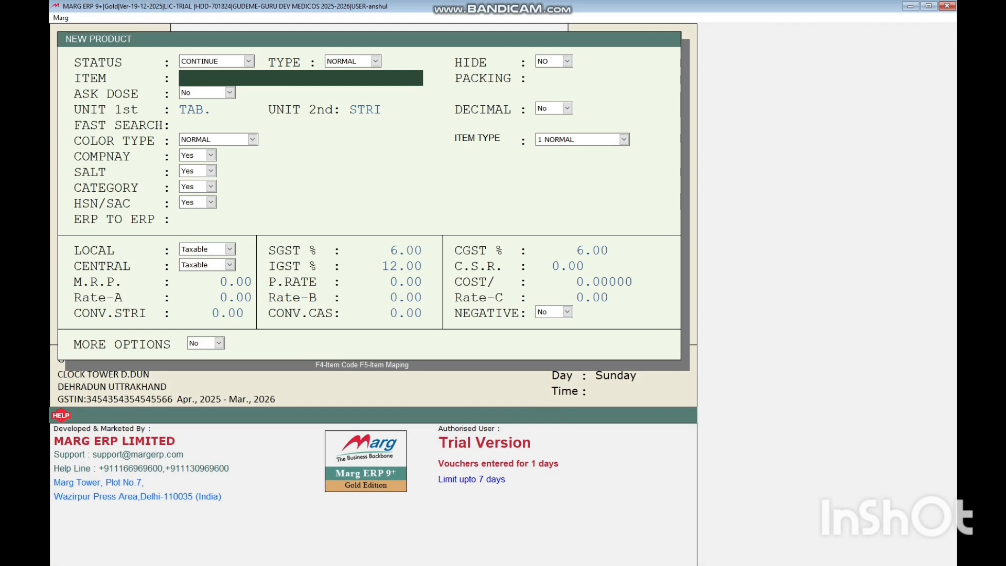
pyautogui.write('AVIL 25 MG')
pyautogui.press('Return')
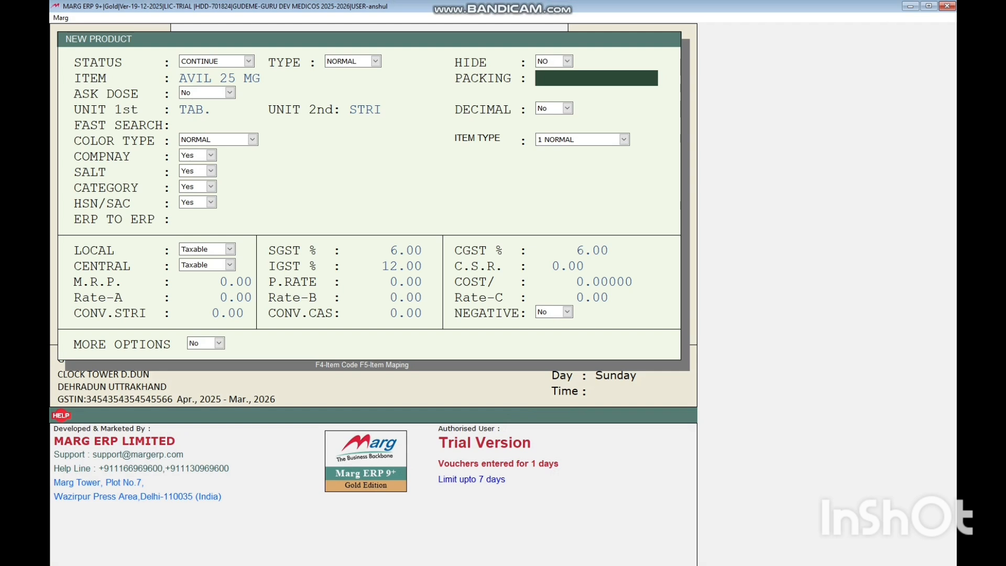
pyautogui.write('1*10')
pyautogui.press('Return')
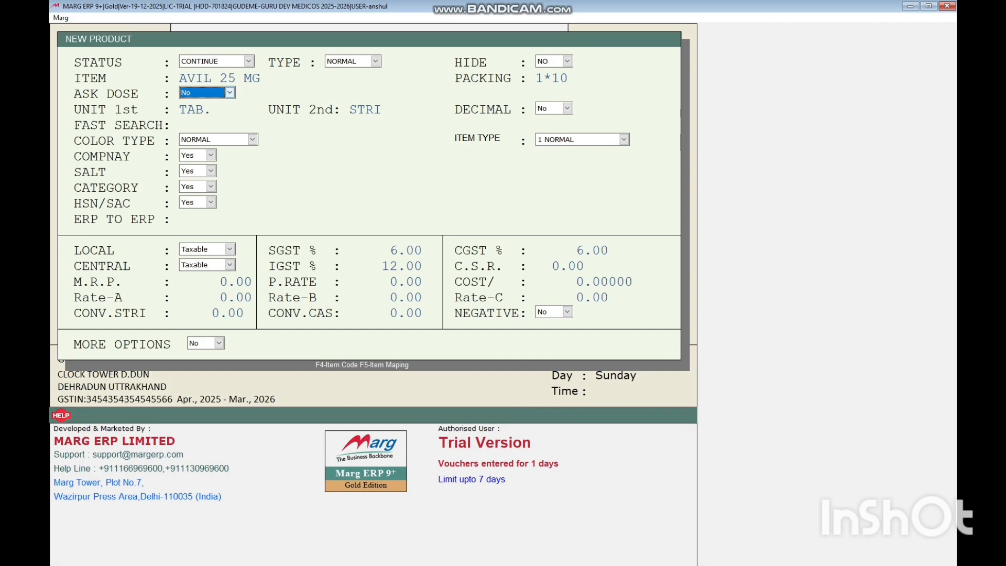
# Set AVIL 25 MG's Ask Dose to Medicine and accept the units TAB. and STRI without decimals
pyautogui.click(230, 93)
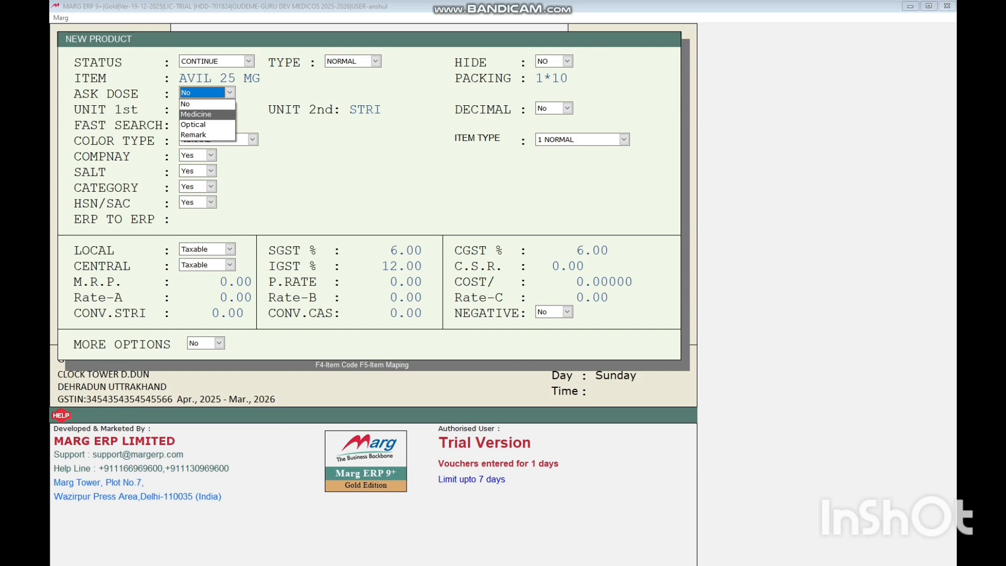
pyautogui.click(210, 115)
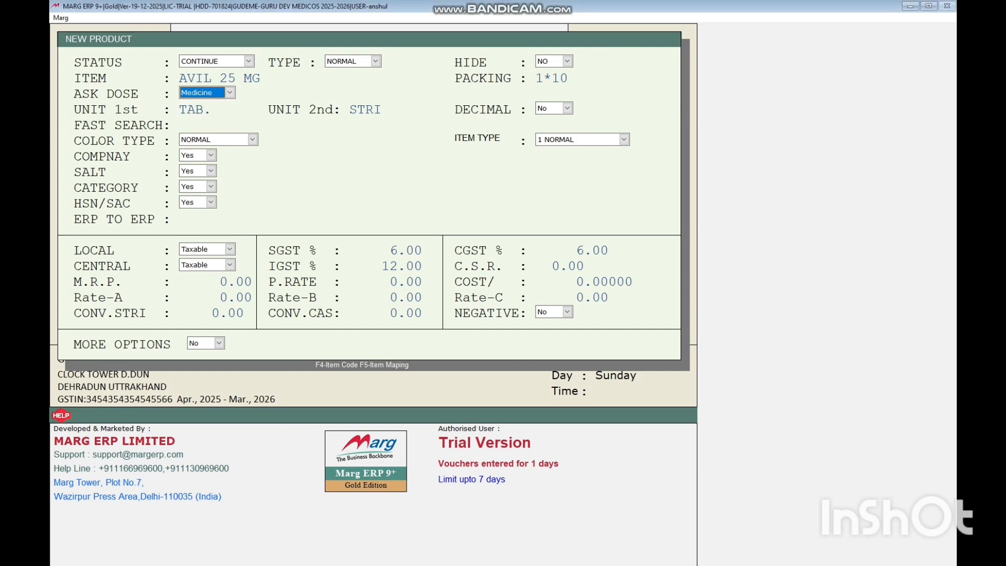
pyautogui.press('Return')
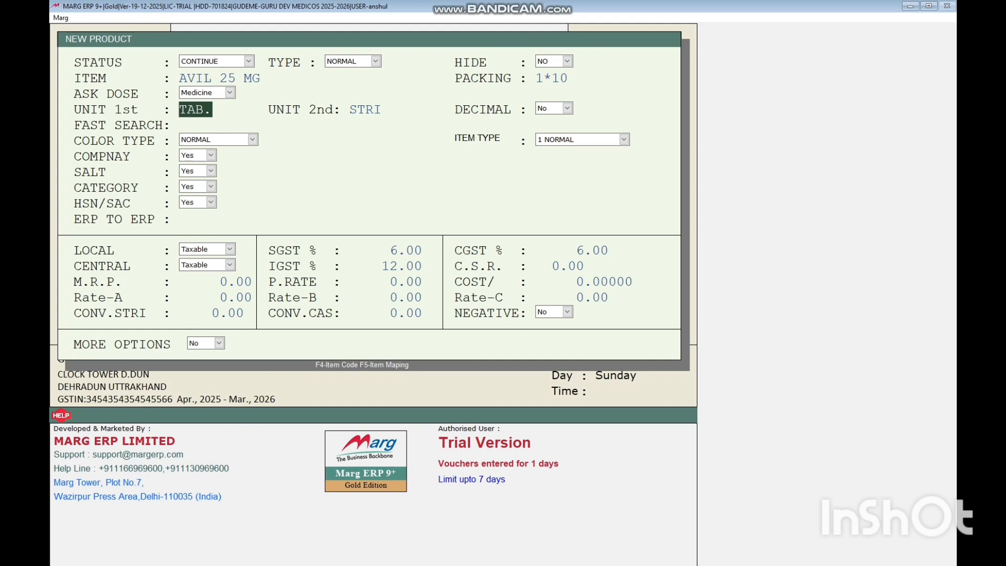
pyautogui.press('Return')
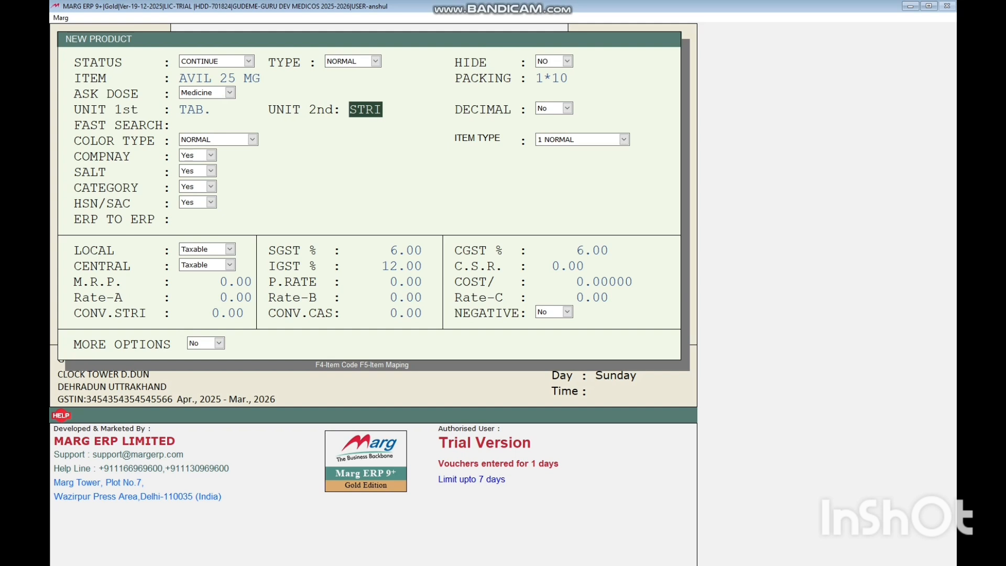
pyautogui.press('Return')
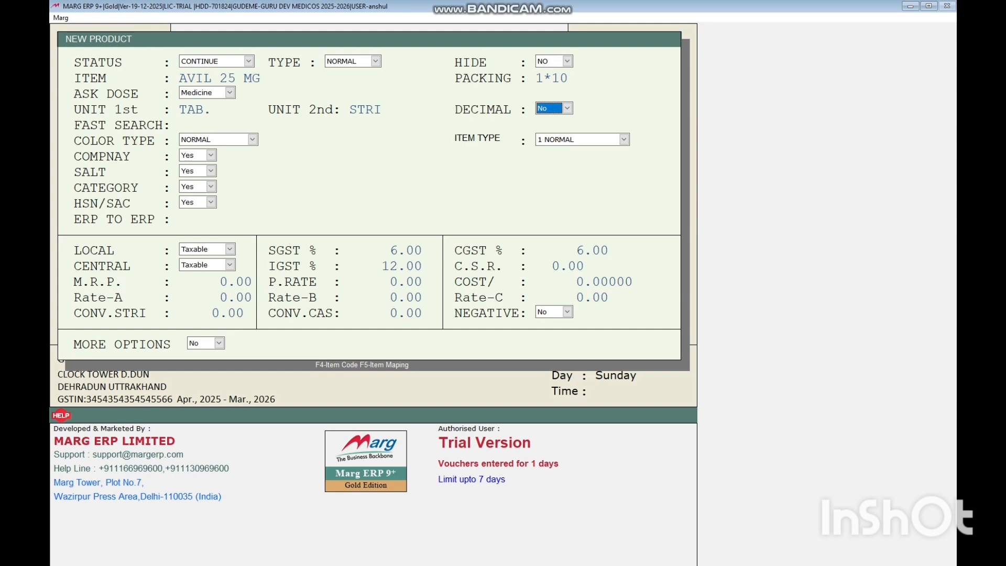
pyautogui.press('Return')
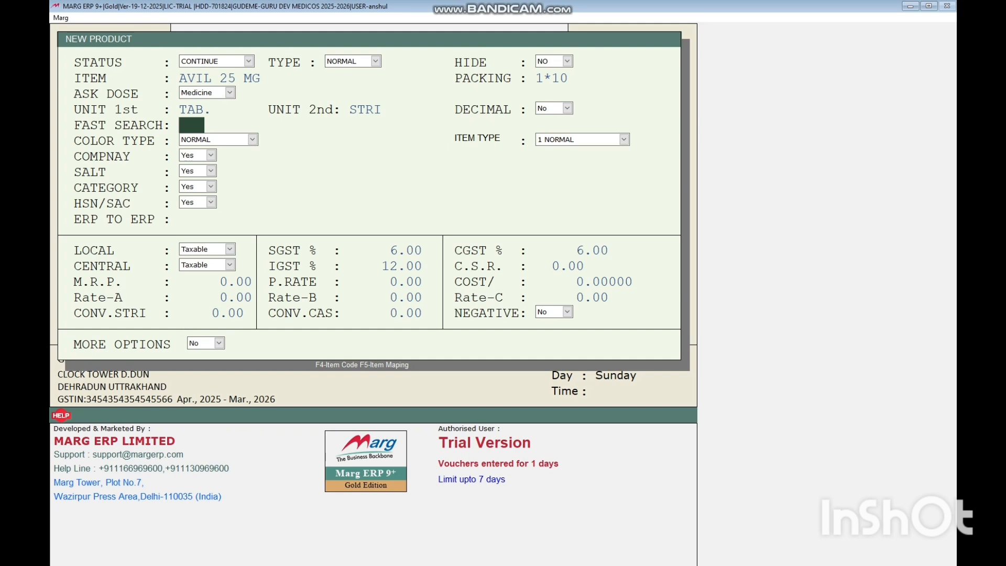
# Enter CRN as AVIL 25 MG's fast search code and set its color type to GREEN
pyautogui.write('CRN')
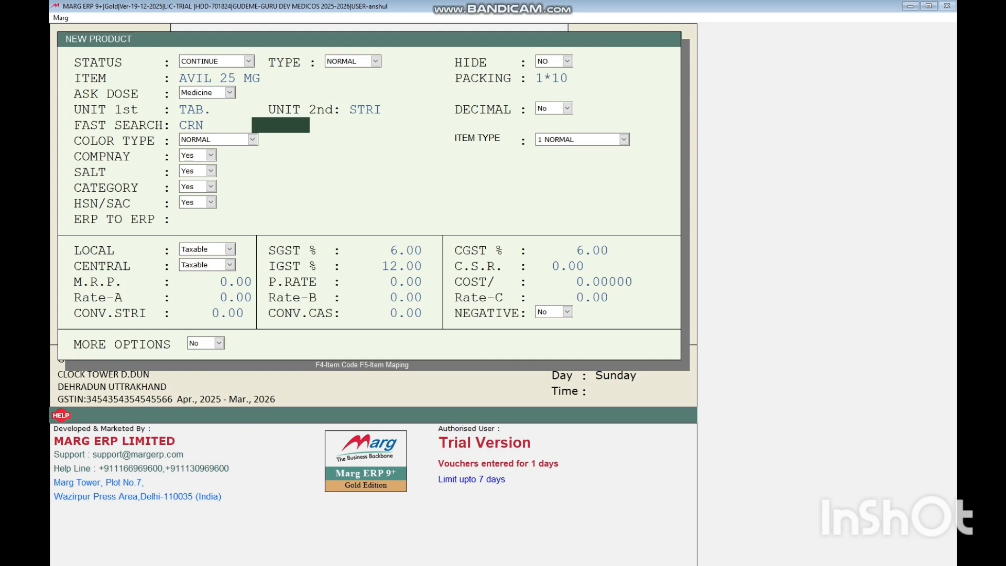
pyautogui.press('Return')
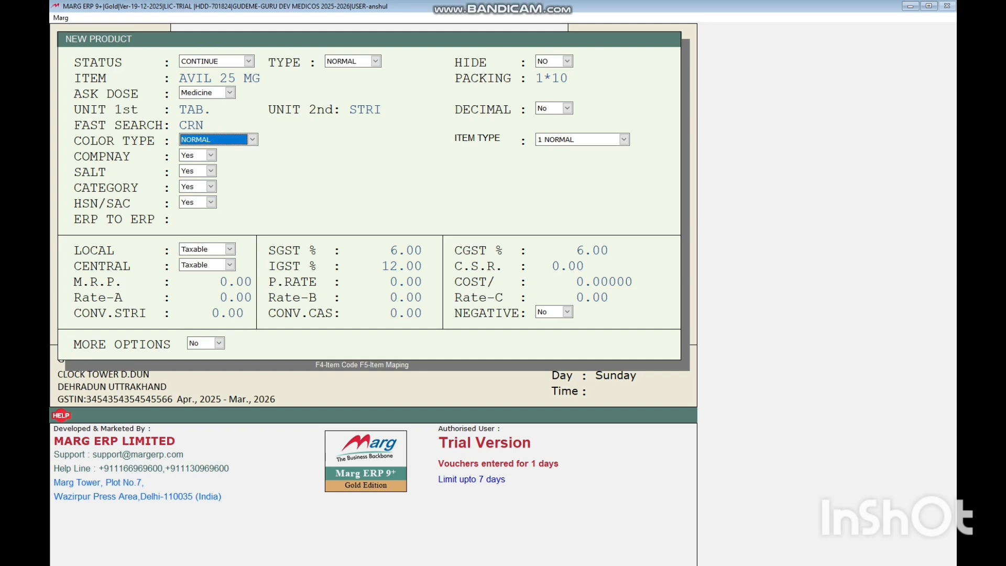
pyautogui.click(253, 140)
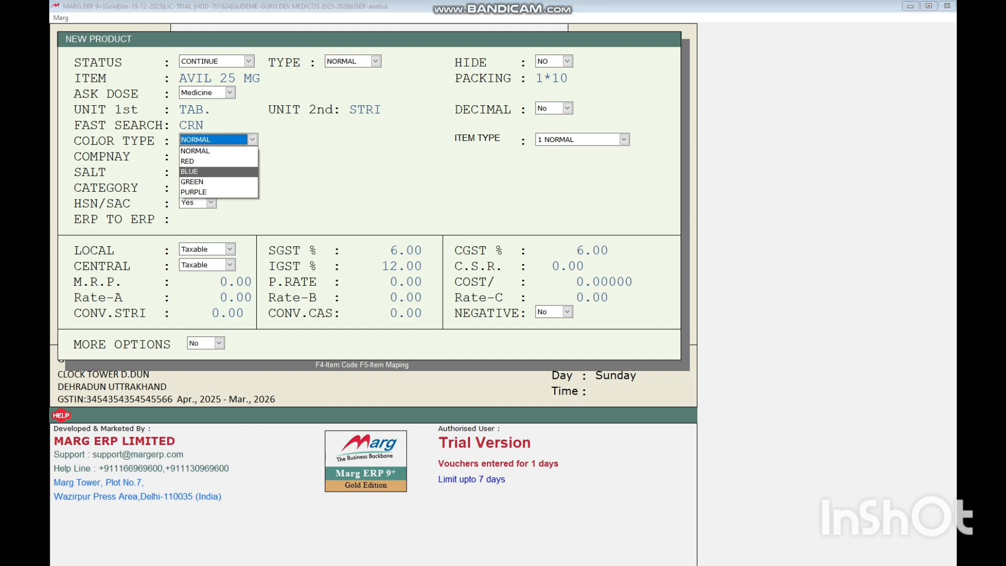
pyautogui.press('Down')
pyautogui.press('Return')
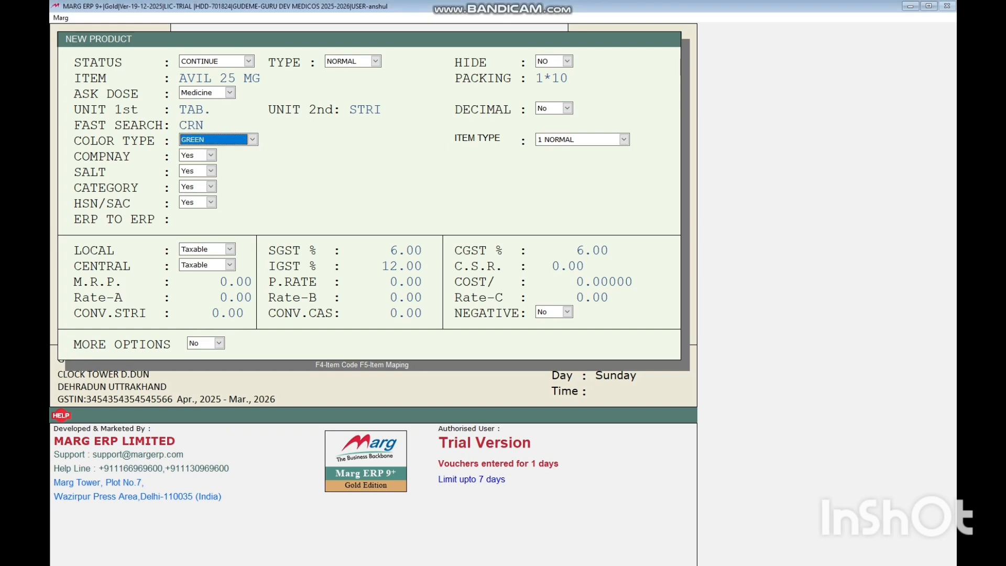
pyautogui.press('Return')
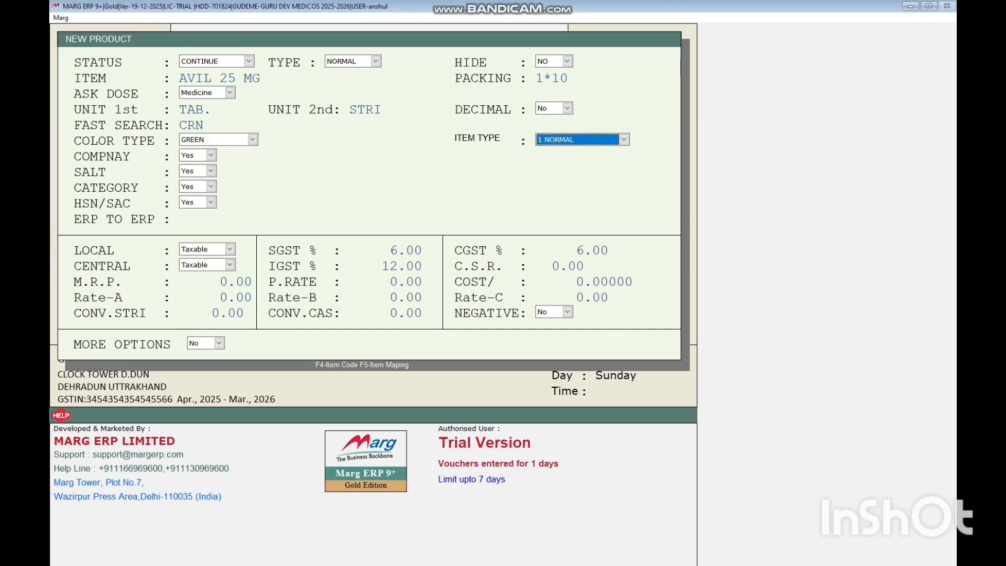
# Look through the item type options, including costly items and 8° storage, and keep 1 NORMAL for AVIL 25 MG
pyautogui.press('Return')
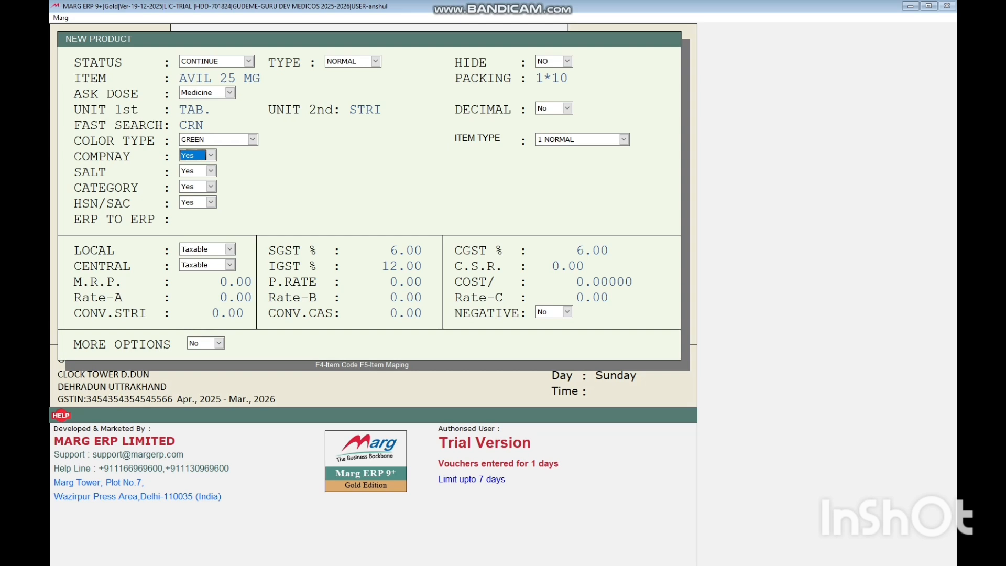
pyautogui.click(624, 140)
pyautogui.press('Down')
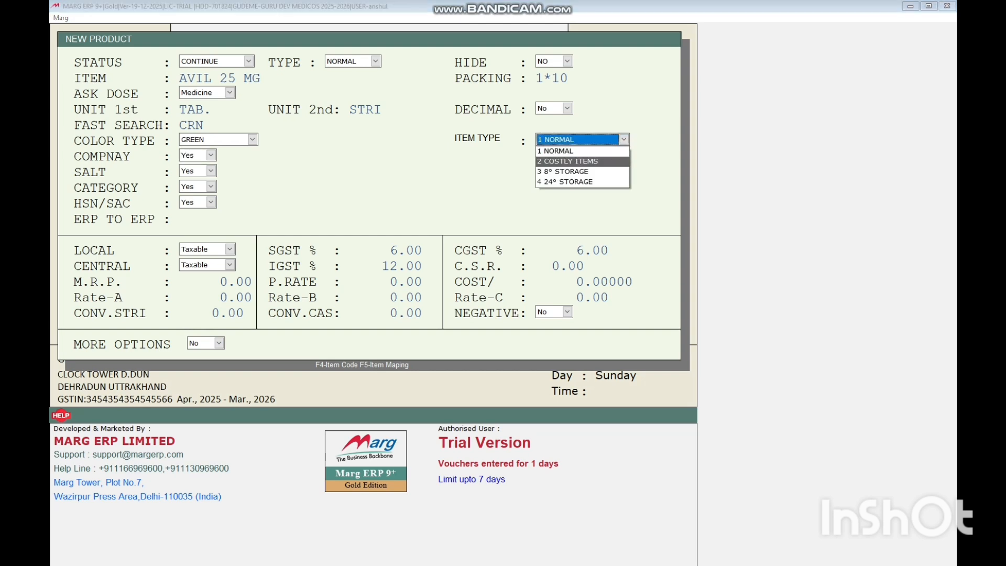
pyautogui.press('Down')
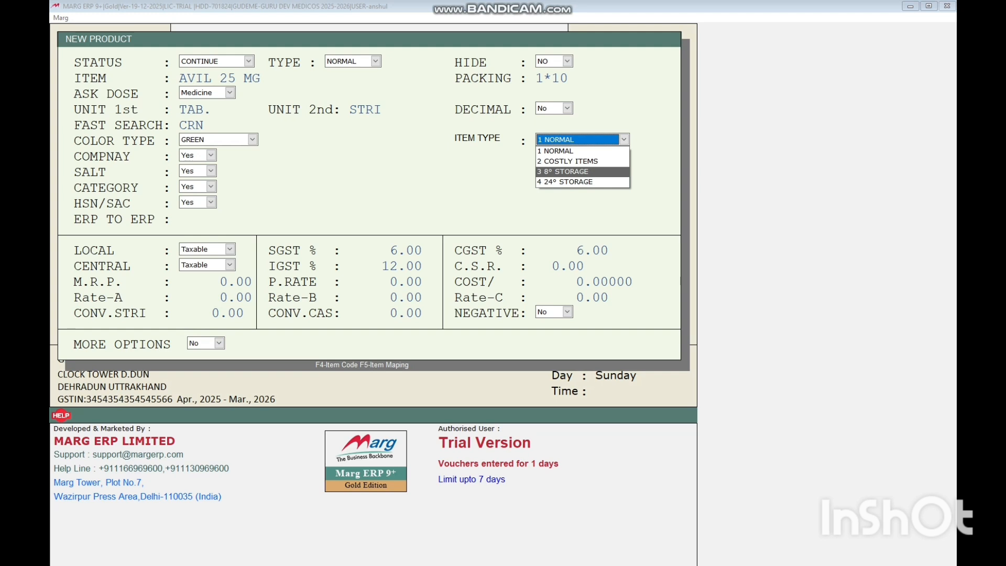
pyautogui.press('Up')
pyautogui.press('Up')
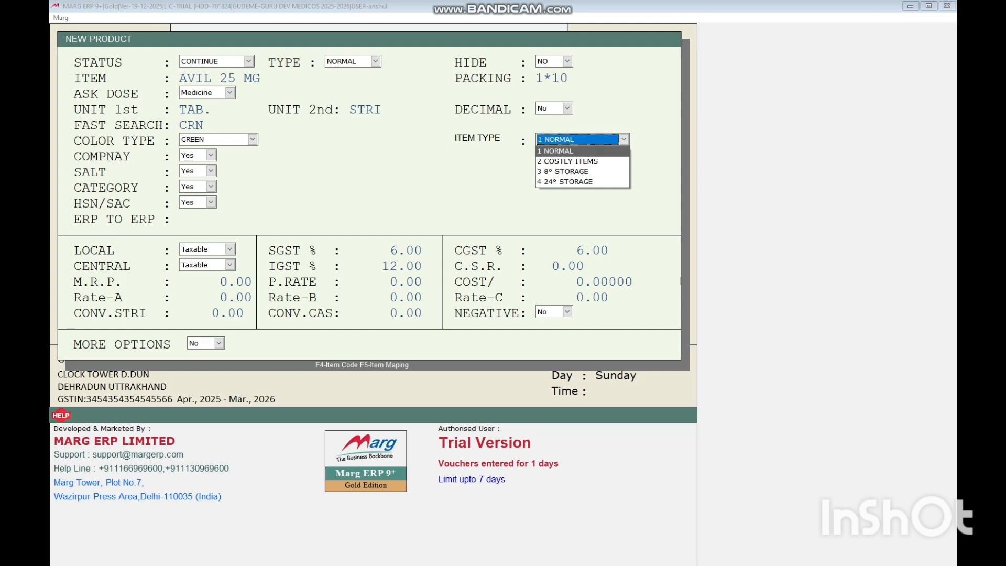
pyautogui.press('Return')
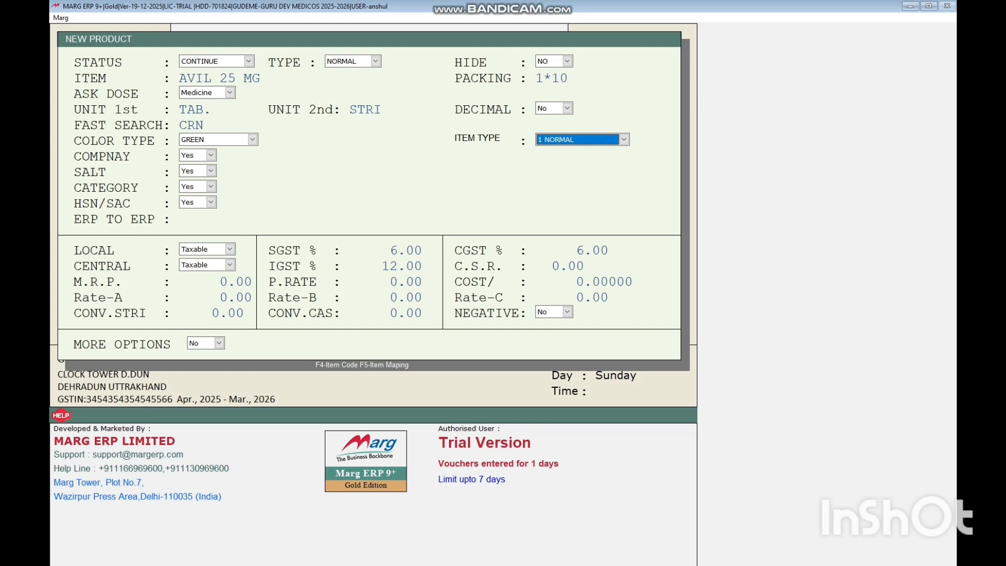
pyautogui.press('Return')
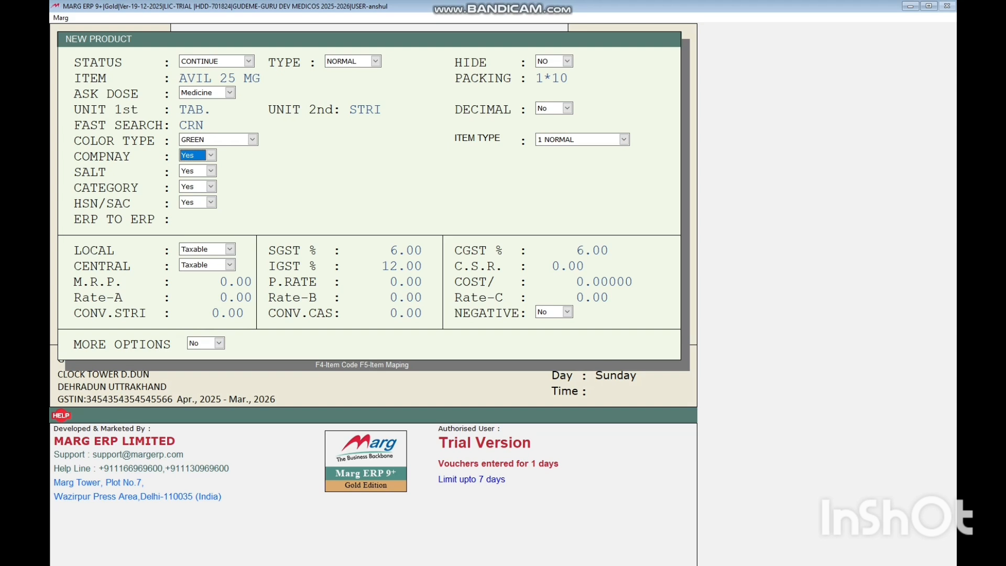
# Choose the -BLANK- company for AVIL 25 MG and move on past its salt and category
pyautogui.press('Return')
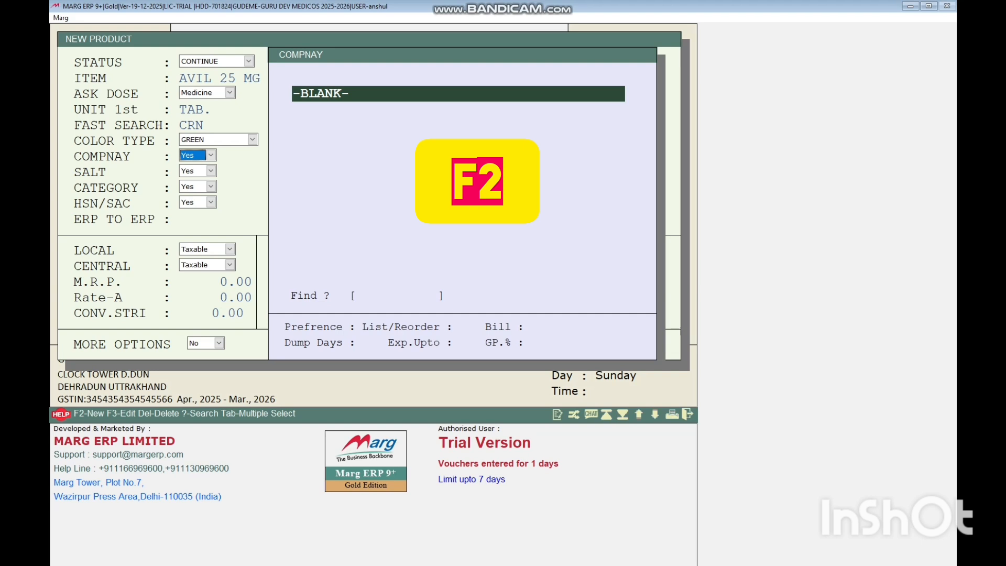
pyautogui.press('Return')
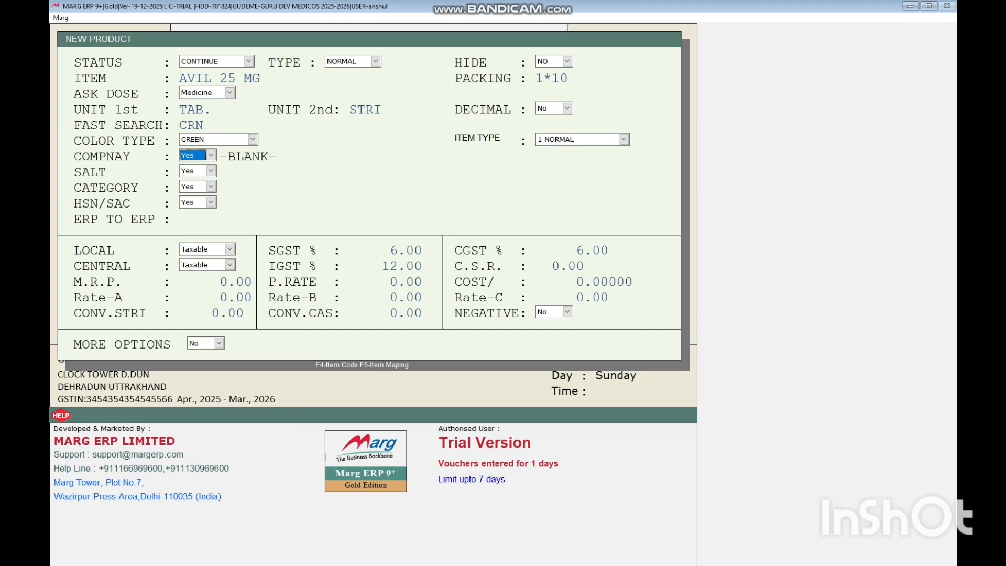
pyautogui.click(211, 155)
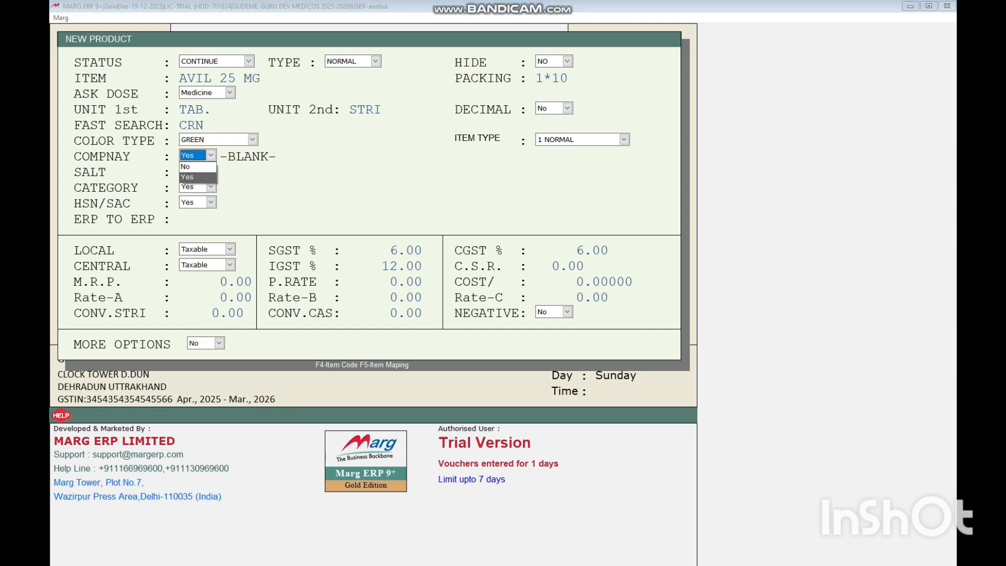
pyautogui.press('Return')
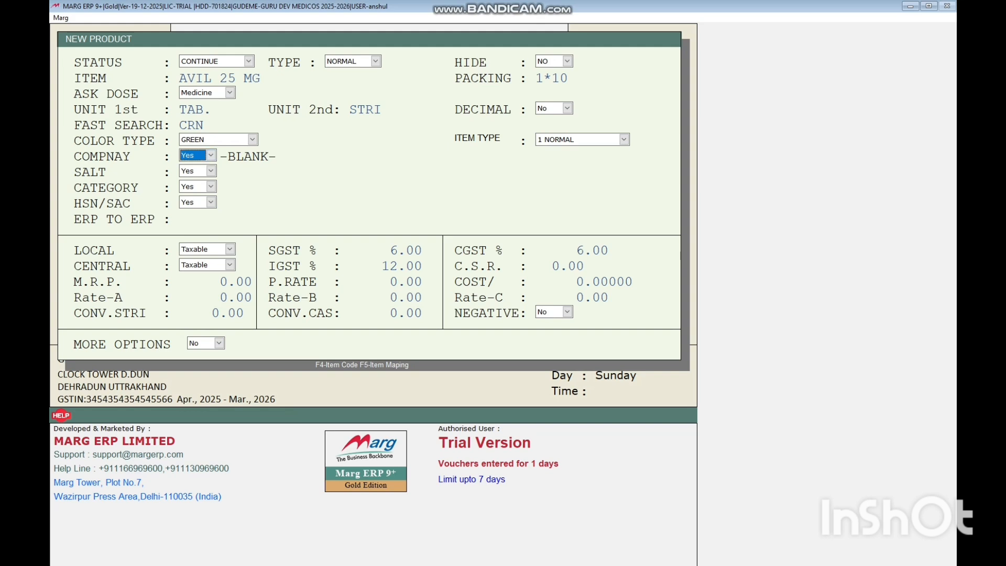
pyautogui.press('Return')
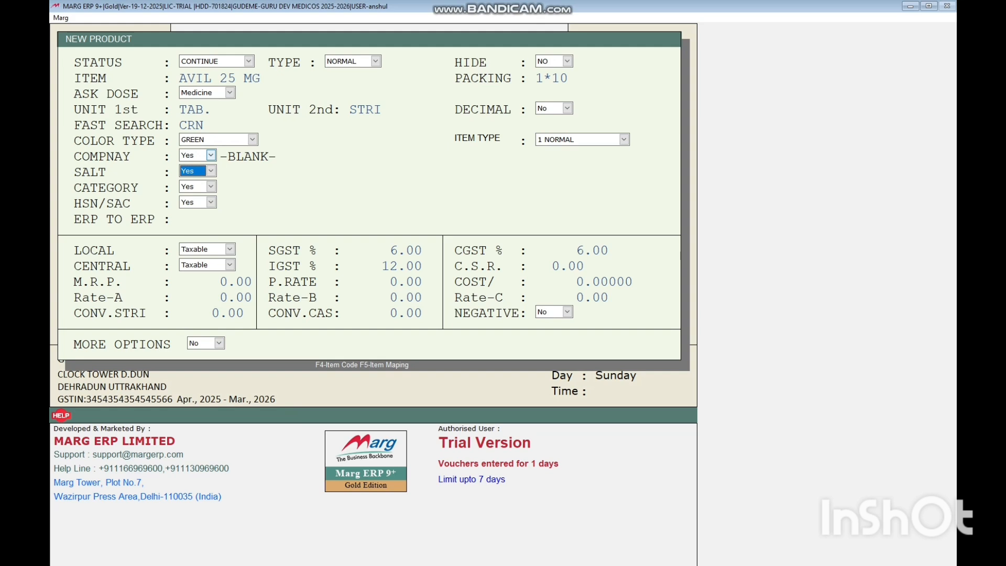
pyautogui.press('Return')
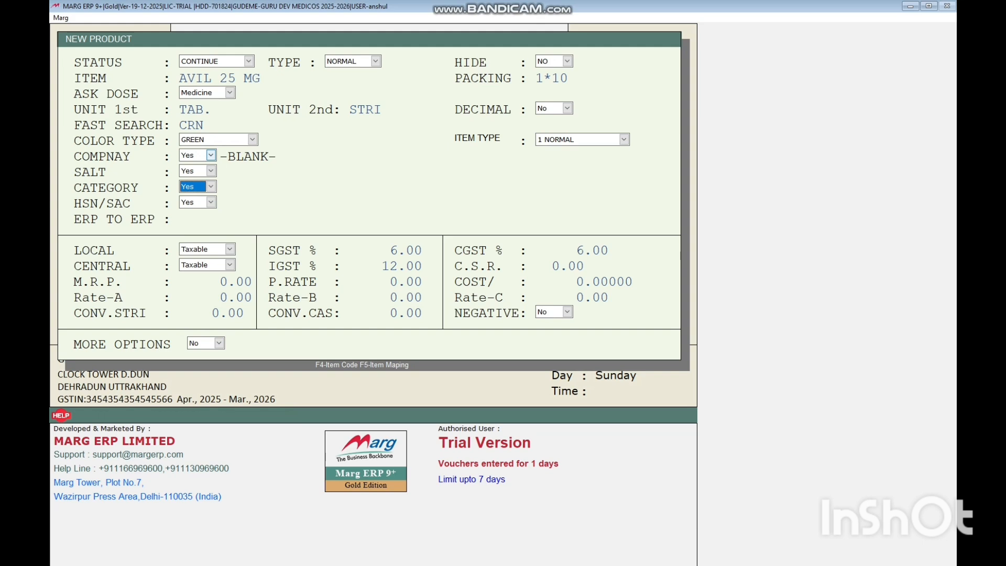
pyautogui.press('Return')
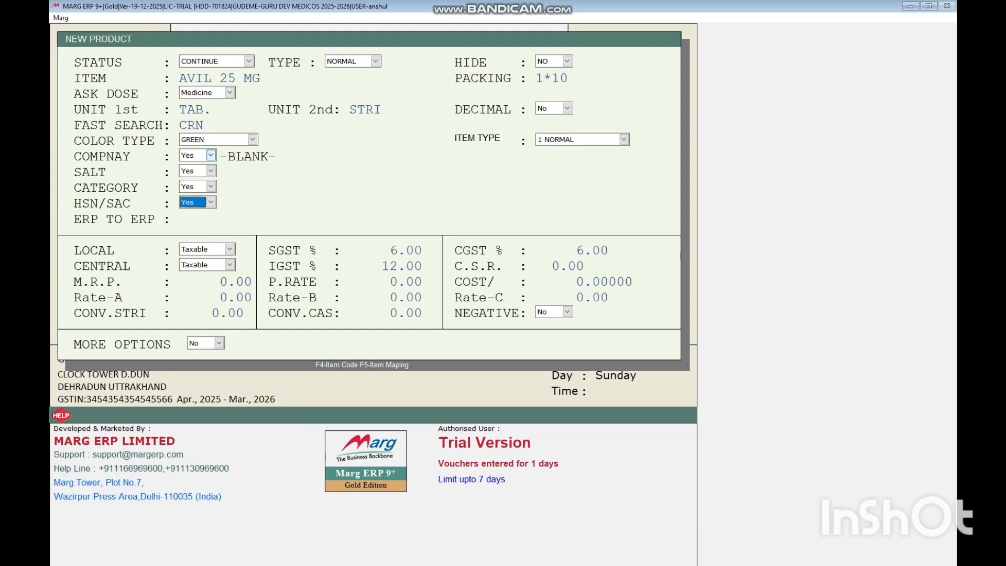
# Create a new company named CIPLA with the default preferences, dump days and tax rates, and save it
pyautogui.click(211, 156)
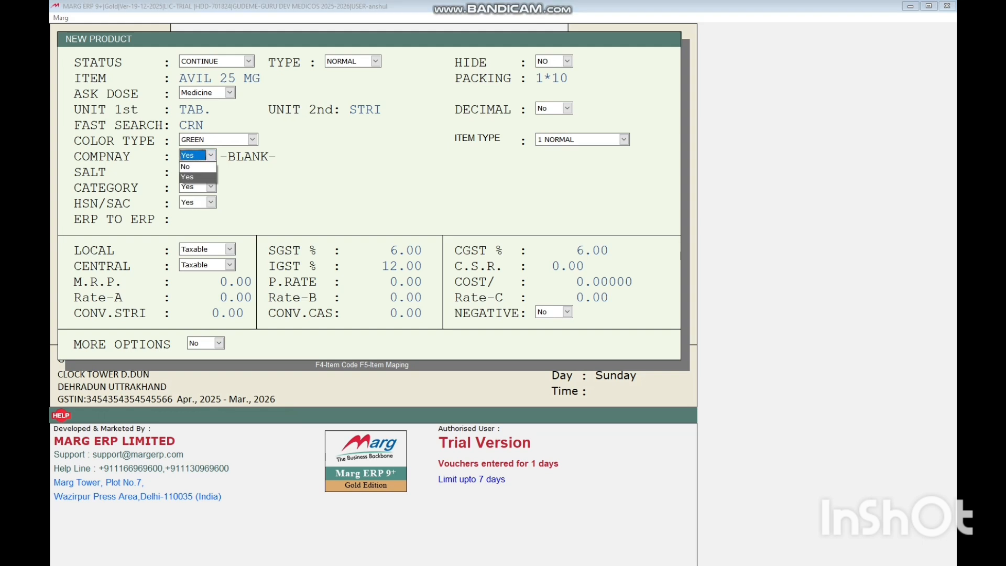
pyautogui.click(203, 178)
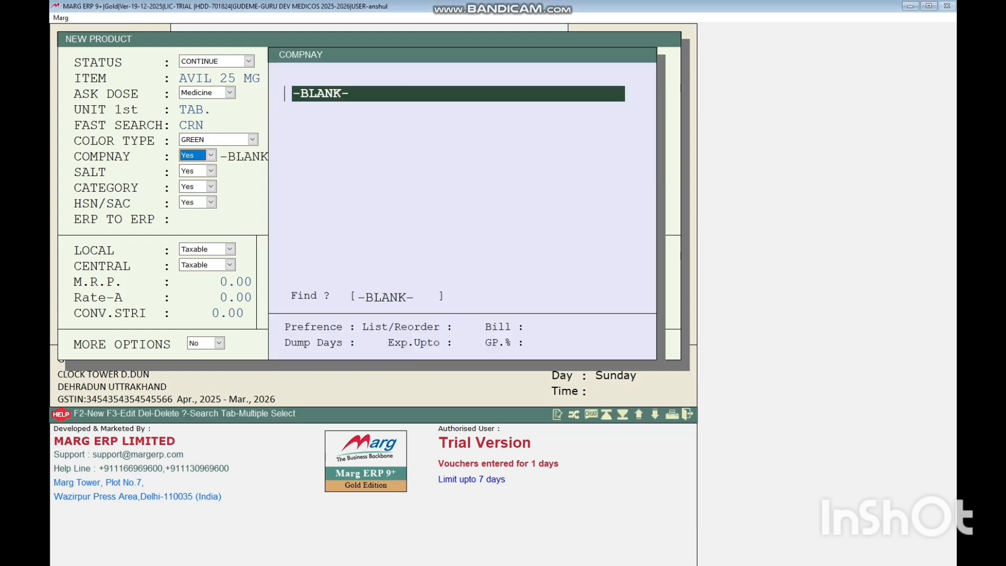
pyautogui.press('F2')
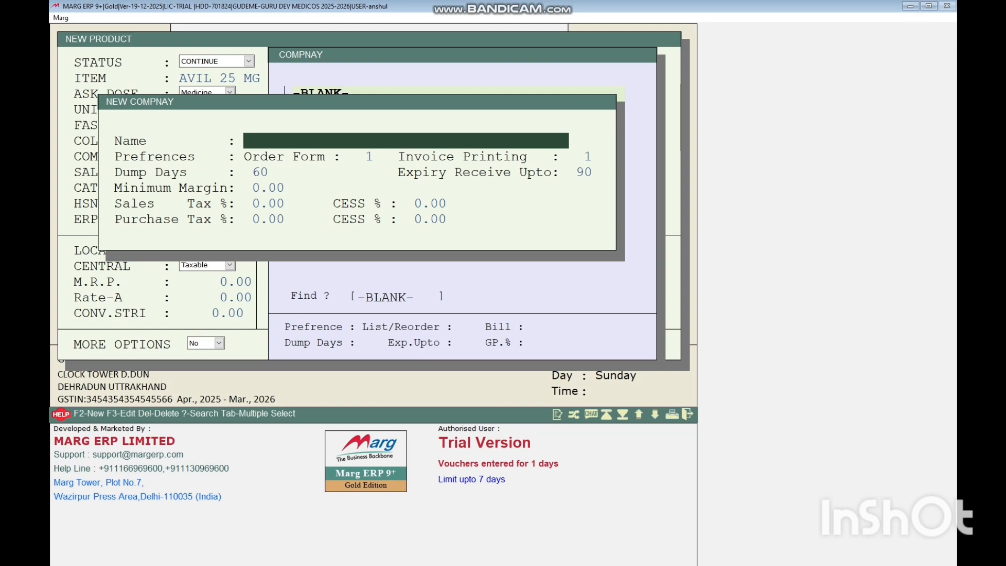
pyautogui.write('CIPLA')
pyautogui.press('Return')
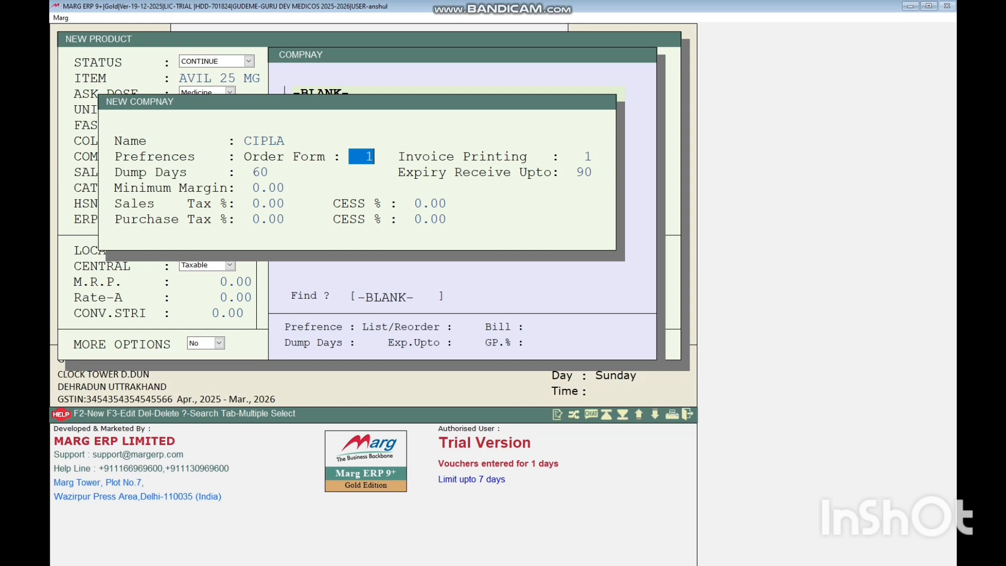
pyautogui.press('Return')
pyautogui.press('Return')
pyautogui.press('Return')
pyautogui.press('Return')
pyautogui.press('Return')
pyautogui.press('Return')
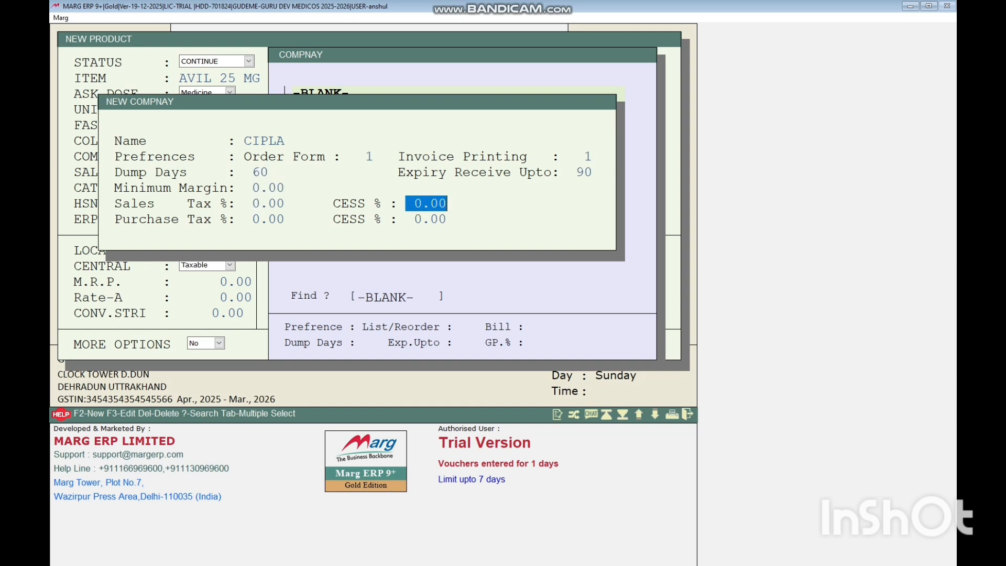
pyautogui.press('Return')
pyautogui.press('Return')
pyautogui.press('Return')
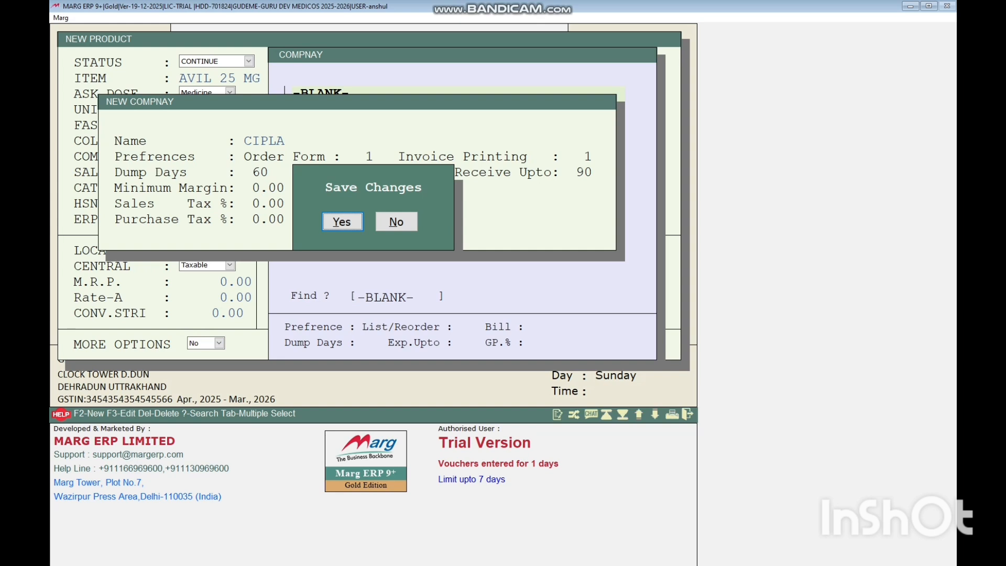
pyautogui.press('Return')
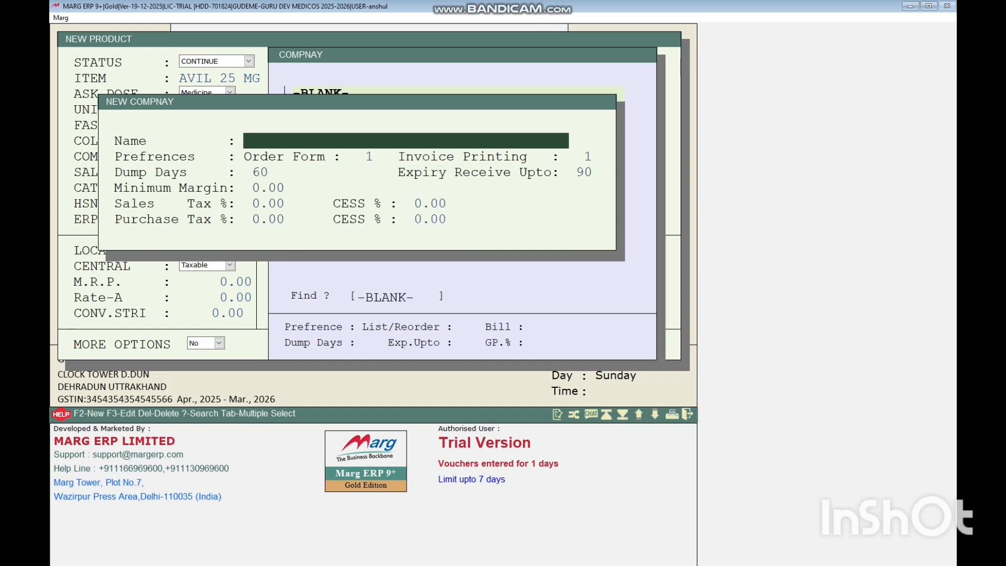
# Finish adding companies and assign CIPLA as AVIL 25 MG's company
pyautogui.press('Escape')
pyautogui.press('Down')
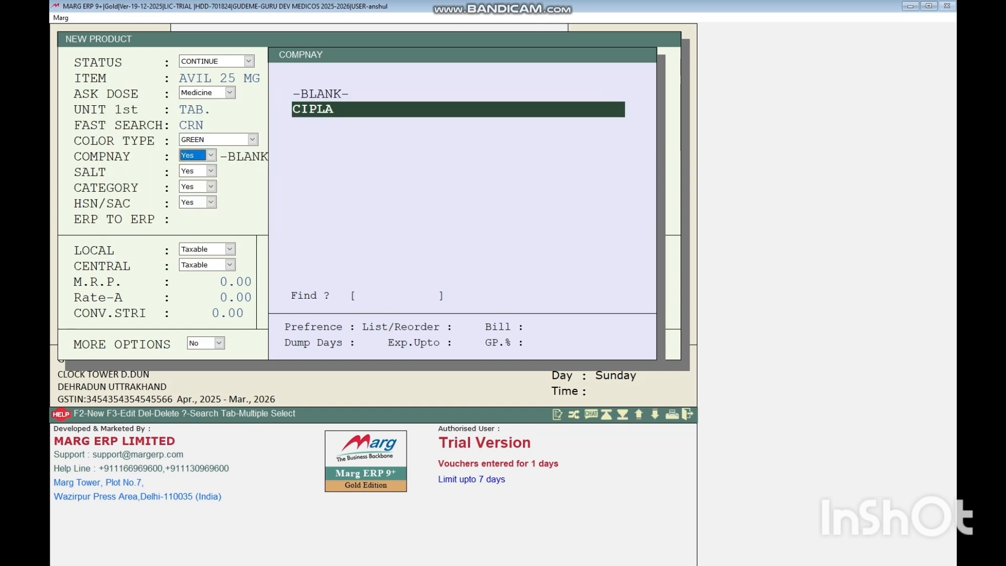
pyautogui.press('Return')
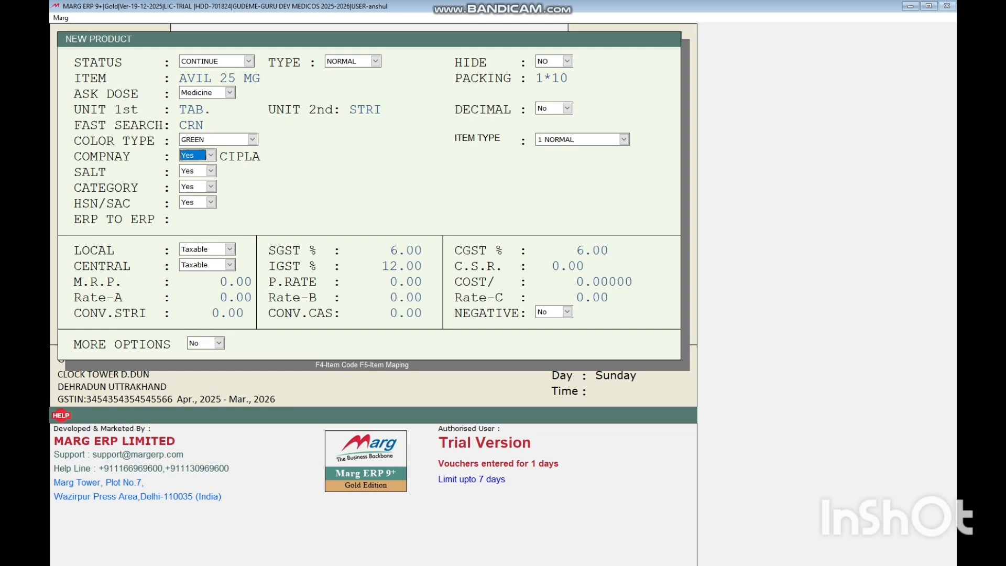
pyautogui.press('Return')
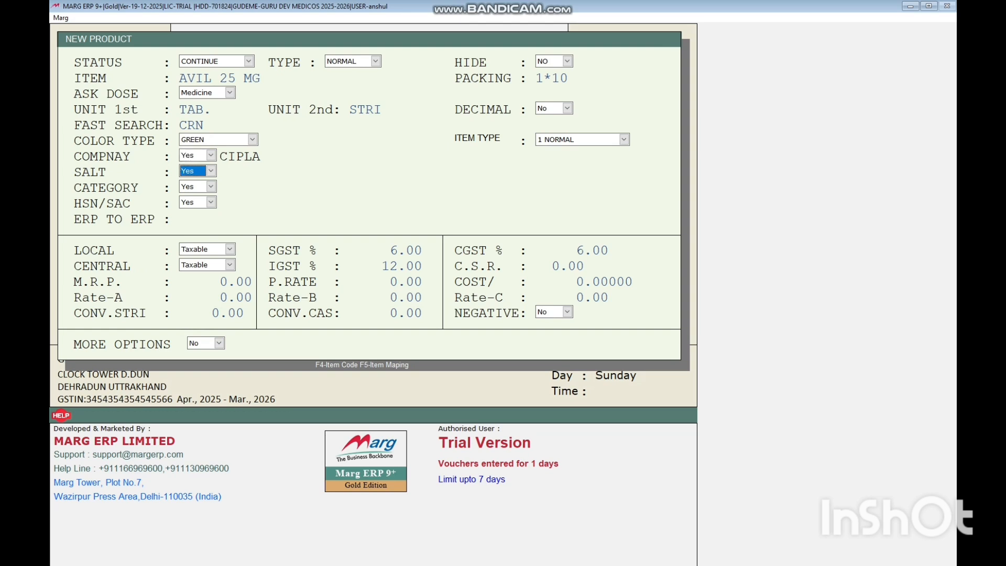
# Open the HSN/SAC list for AVIL 25 MG and leave it without choosing a code
pyautogui.press('Return')
pyautogui.press('Return')
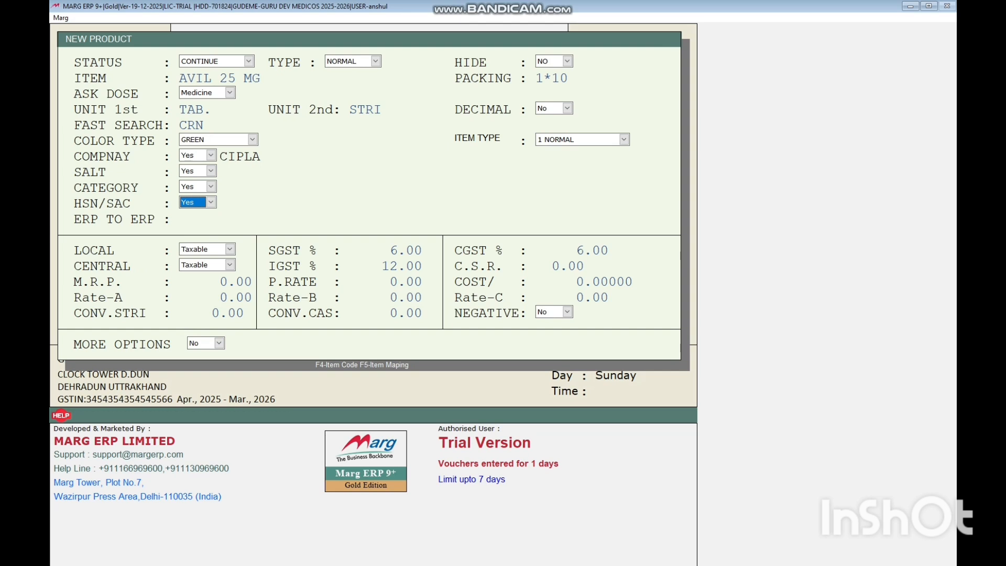
pyautogui.press('Return')
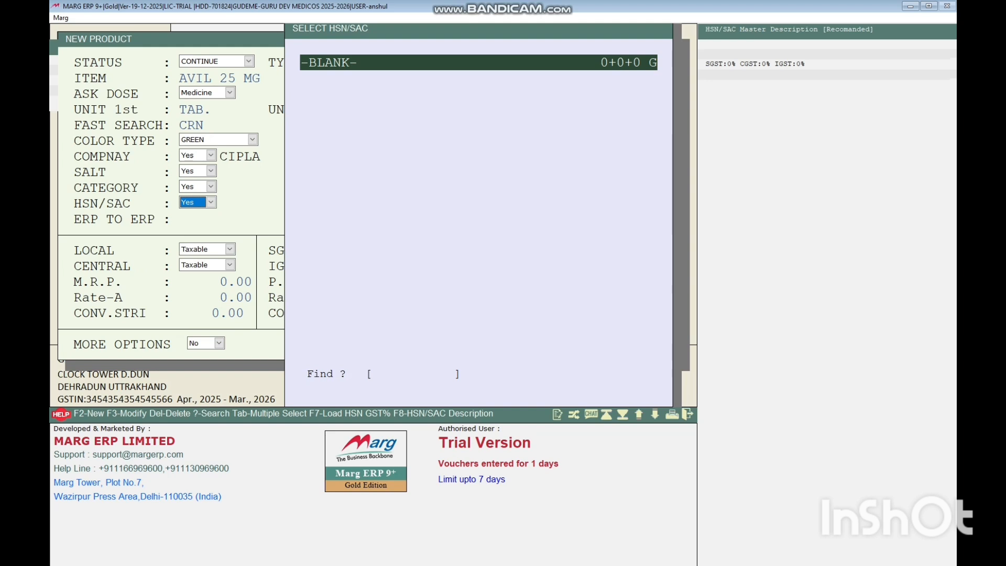
pyautogui.press('Escape')
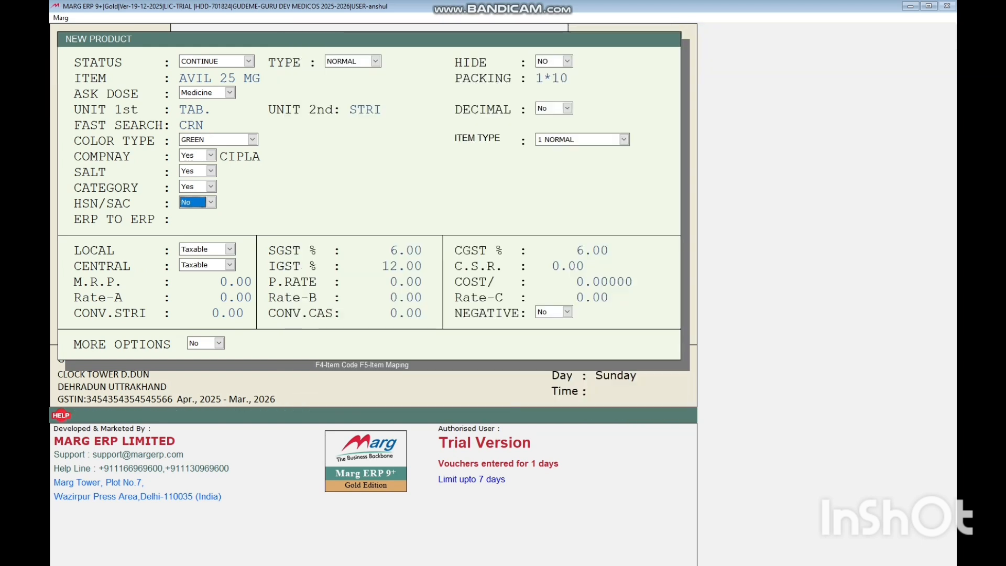
pyautogui.click(947, 6)
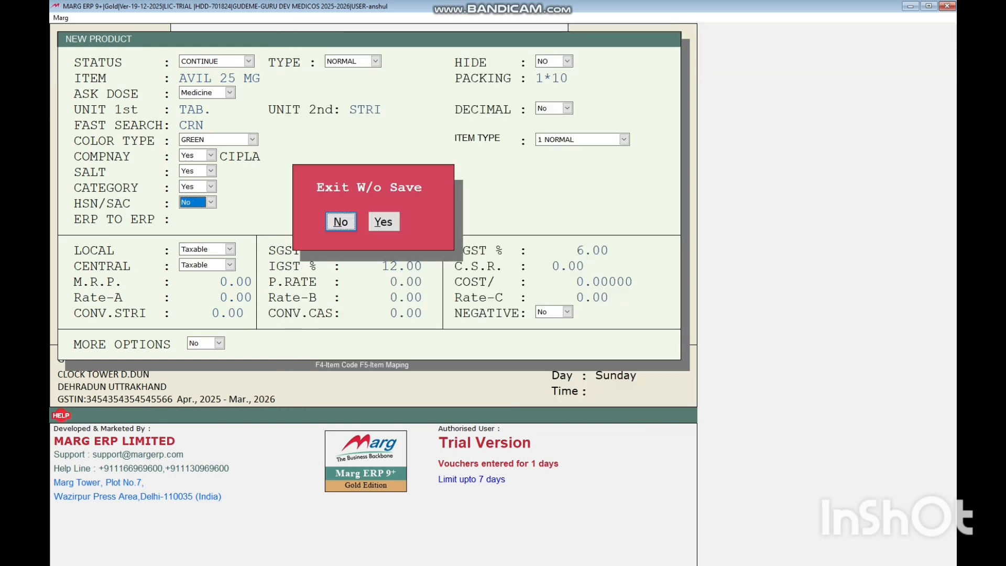
pyautogui.press('Return')
pyautogui.press('Return')
pyautogui.press('Return')
pyautogui.press('Return')
pyautogui.press('Return')
pyautogui.press('Return')
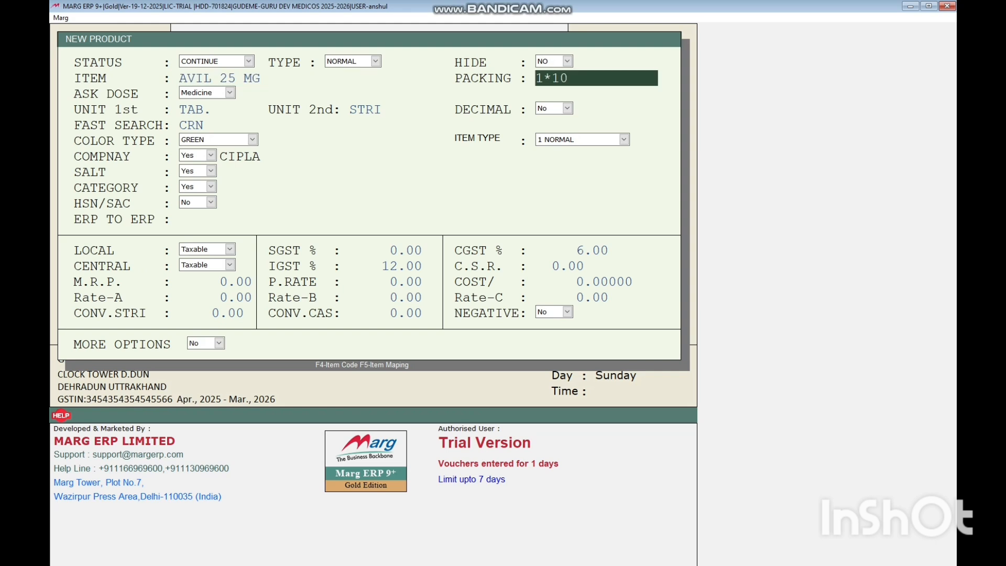
pyautogui.press('Return')
pyautogui.press('Return')
pyautogui.press('Return')
pyautogui.press('Return')
pyautogui.press('Return')
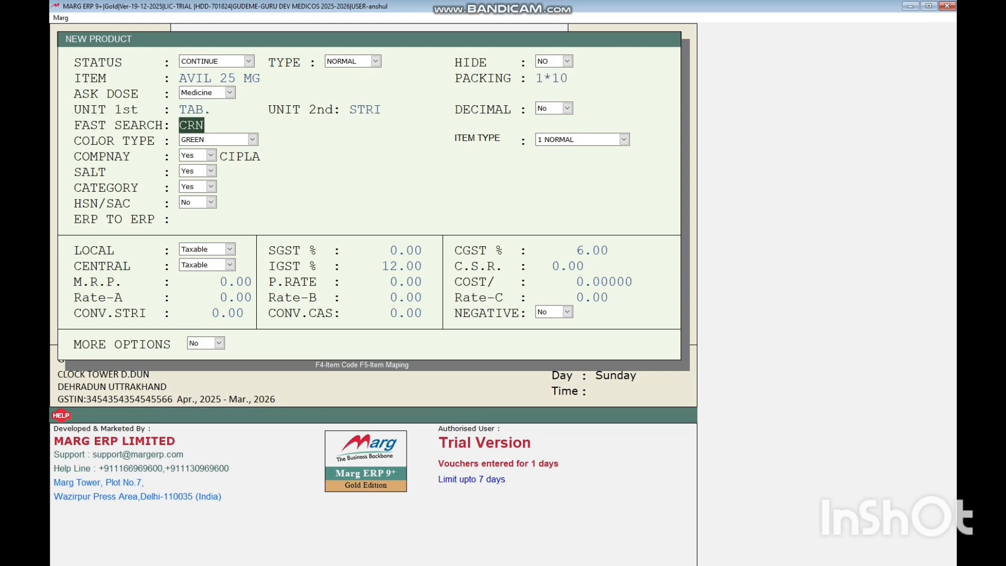
pyautogui.press('Return')
pyautogui.press('Return')
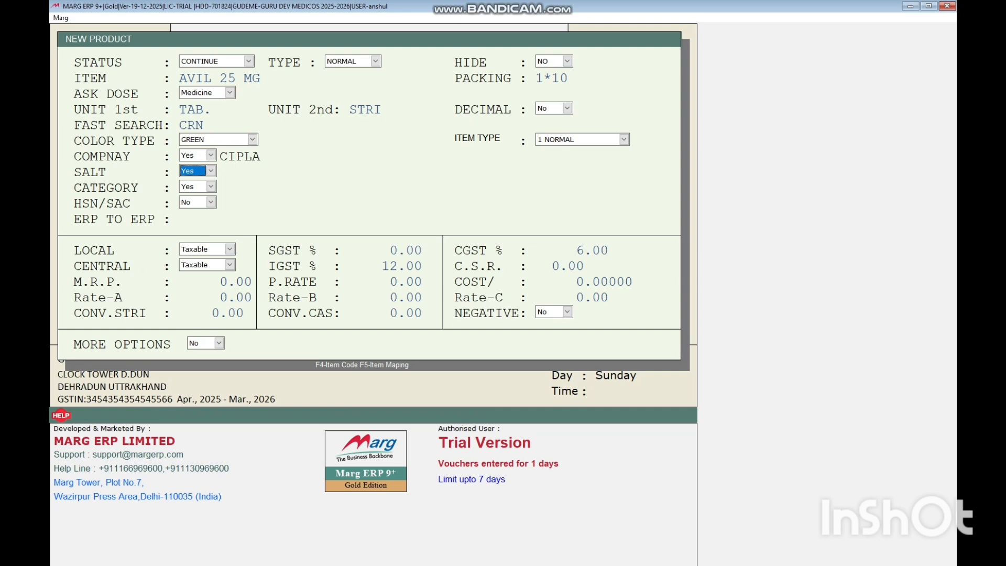
pyautogui.press('Return')
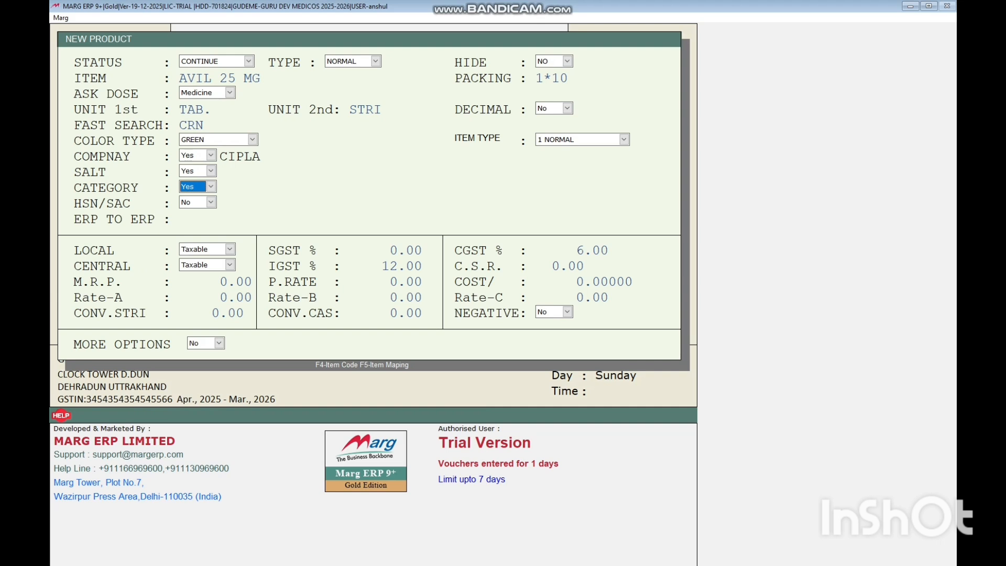
pyautogui.press('space')
pyautogui.press('Return')
pyautogui.press('Return')
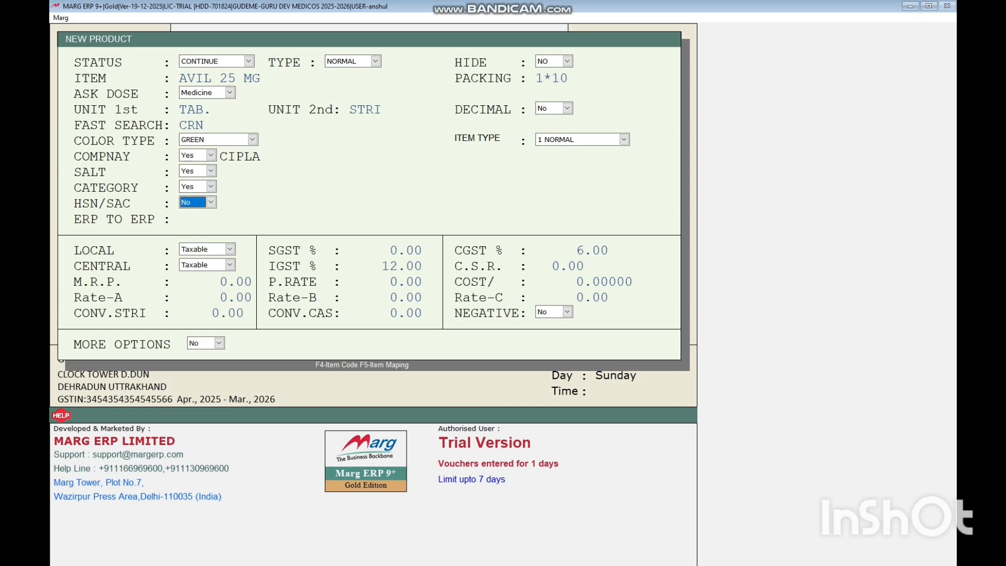
pyautogui.press('Return')
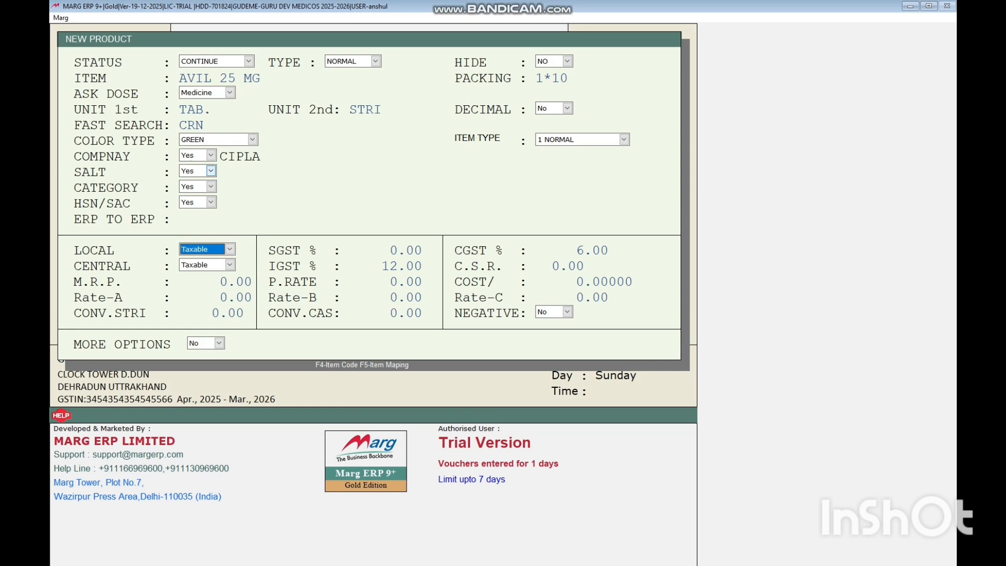
# Create a new salt named ABDSFD and assign it to AVIL 25 MG
pyautogui.click(210, 171)
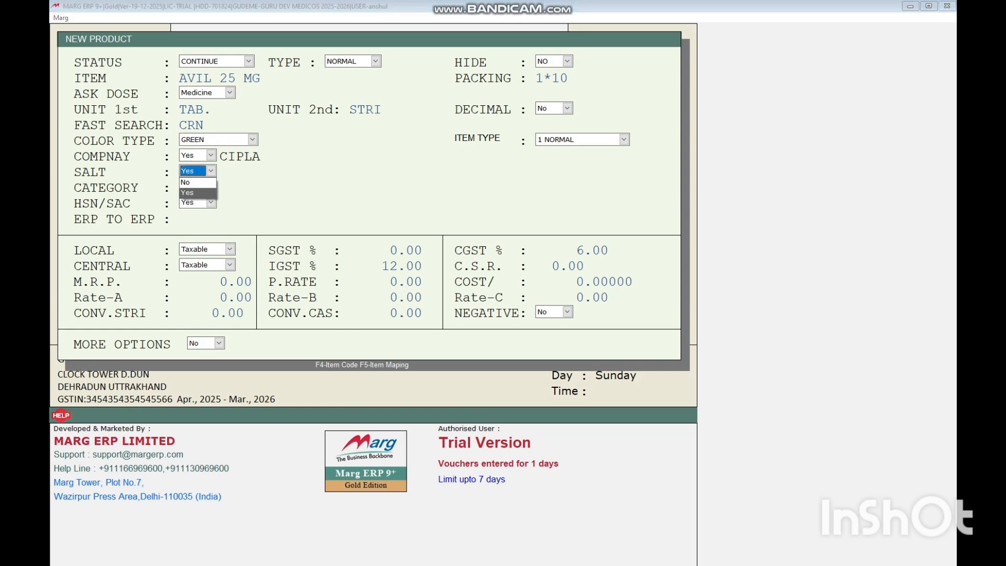
pyautogui.click(198, 192)
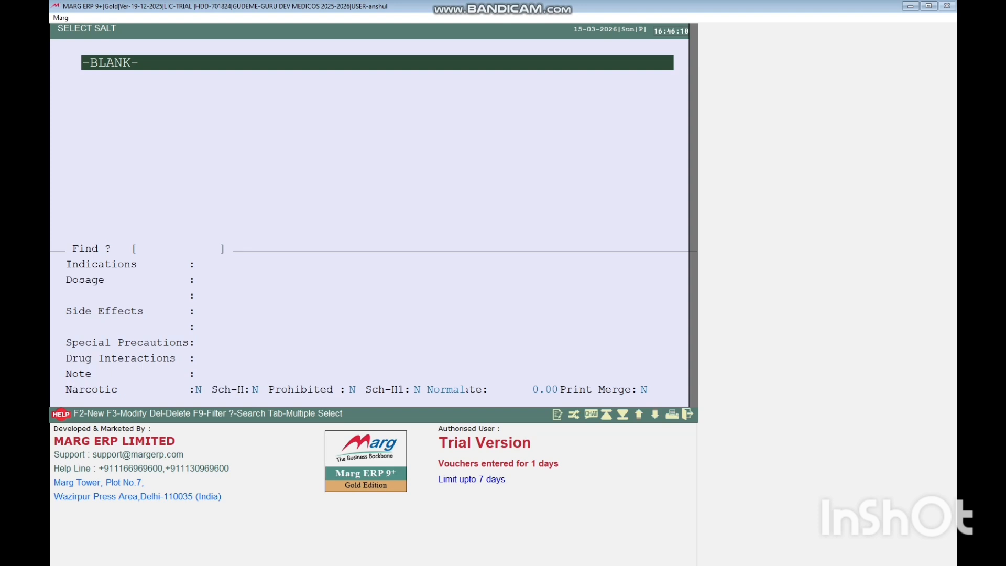
pyautogui.press('F2')
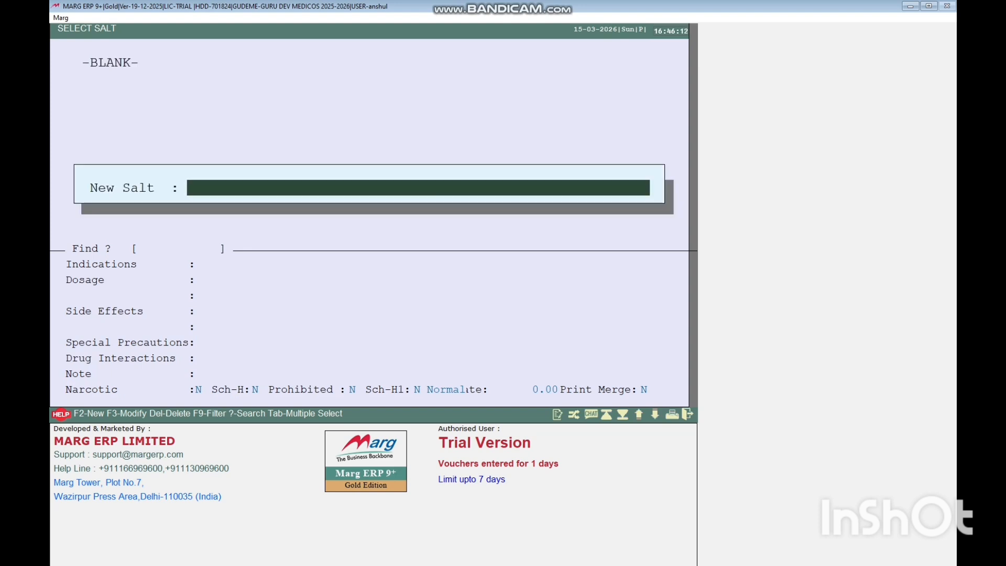
pyautogui.write('AB')
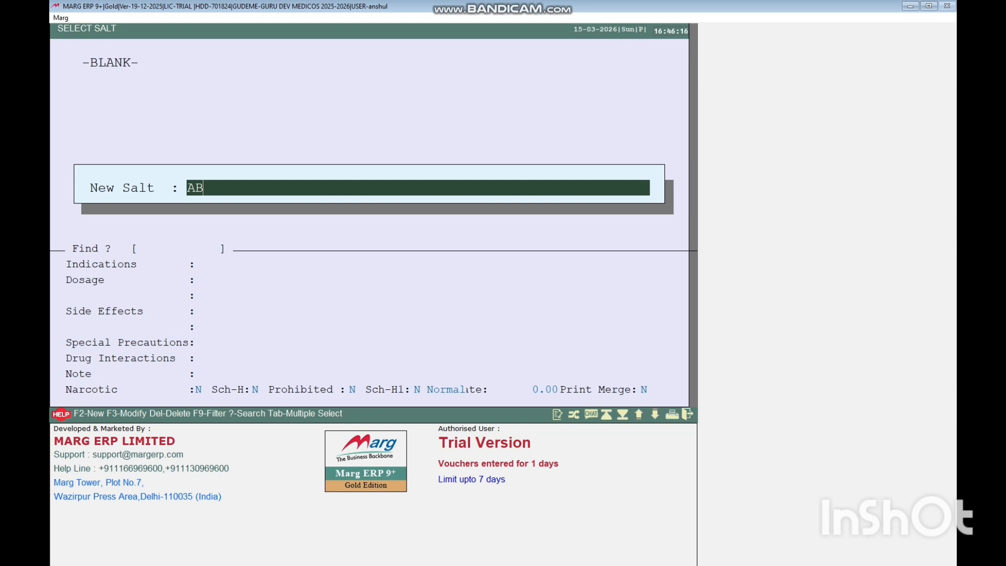
pyautogui.write('DSFD')
pyautogui.press('BackSpace')
pyautogui.press('BackSpace')
pyautogui.press('BackSpace')
pyautogui.press('BackSpace')
pyautogui.press('BackSpace')
pyautogui.press('BackSpace')
pyautogui.press('Escape')
pyautogui.press('Return')
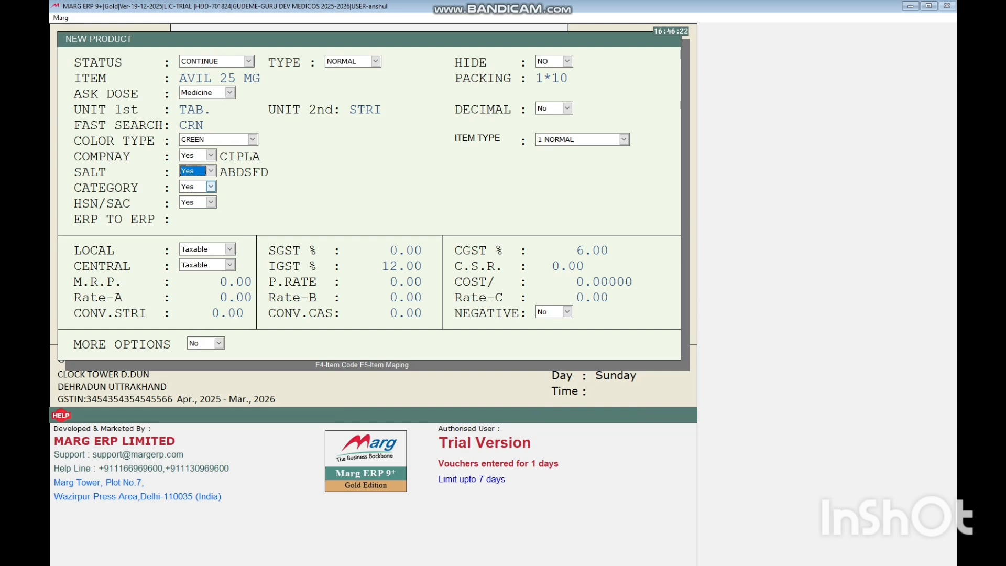
# Start a new HSN/SAC entry for AVIL 25 MG with code 1001 and short name ADSS
pyautogui.press('Return')
pyautogui.press('Return')
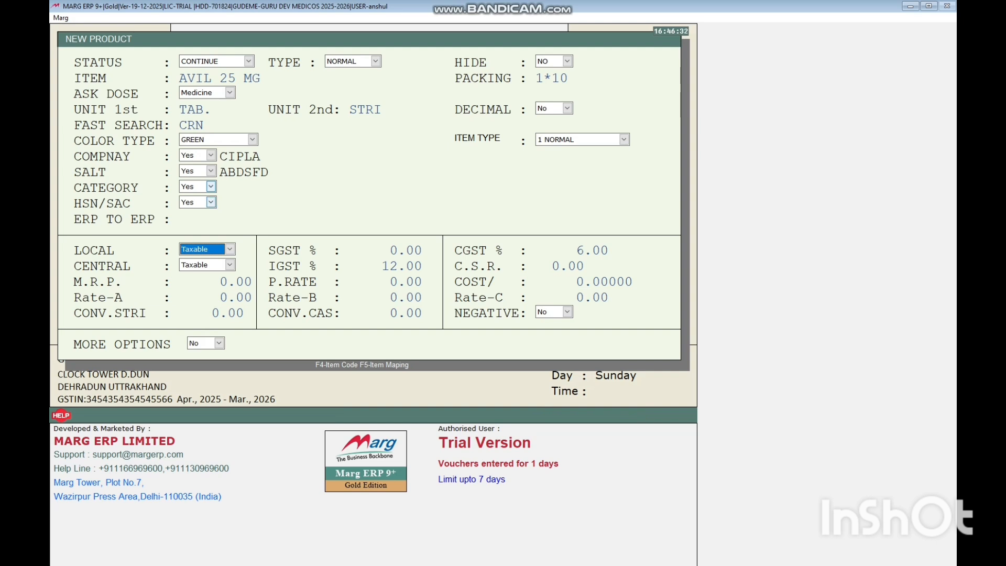
pyautogui.click(211, 202)
pyautogui.click(197, 225)
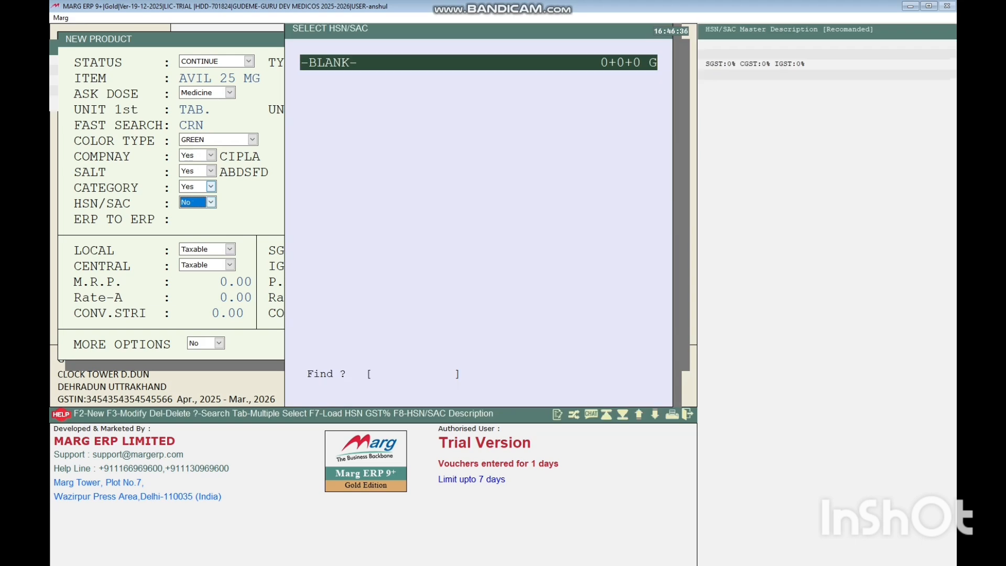
pyautogui.press('F2')
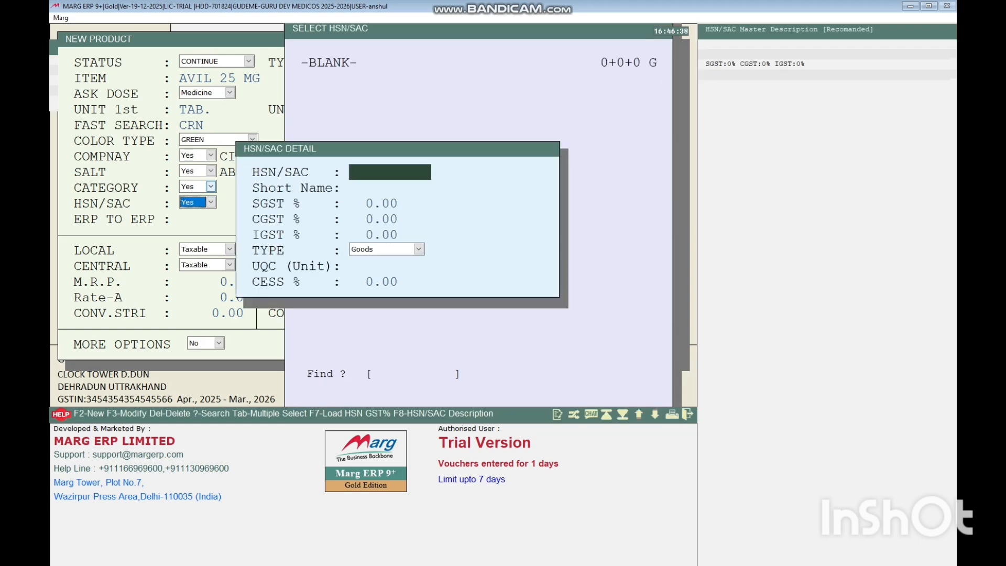
pyautogui.write('1001')
pyautogui.press('Return')
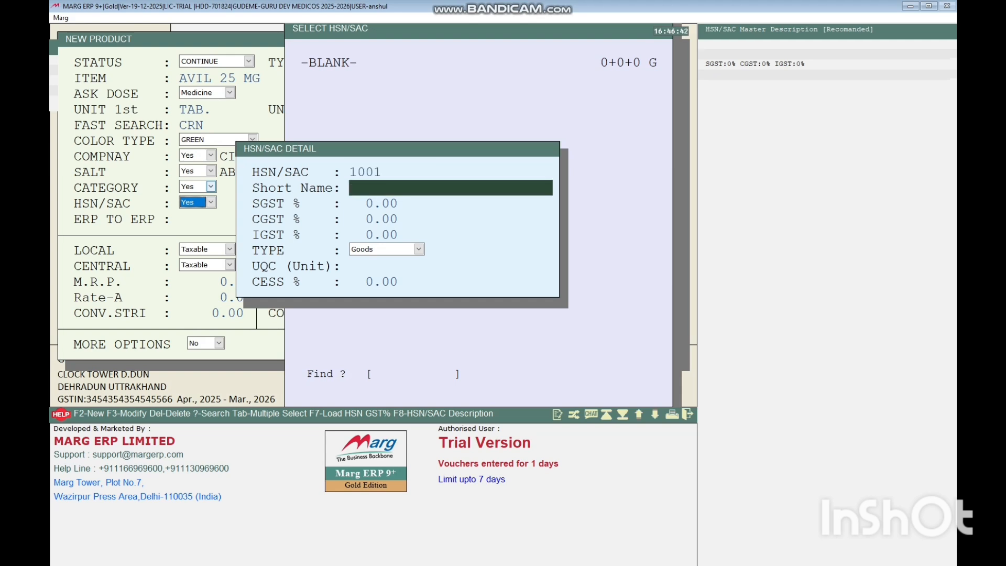
pyautogui.write('ADSS')
pyautogui.press('Return')
# Save HSN/SAC code 1001 with 0.00 tax rates, type Goods and no unit, and assign it to AVIL 25 MG
pyautogui.press('Return')
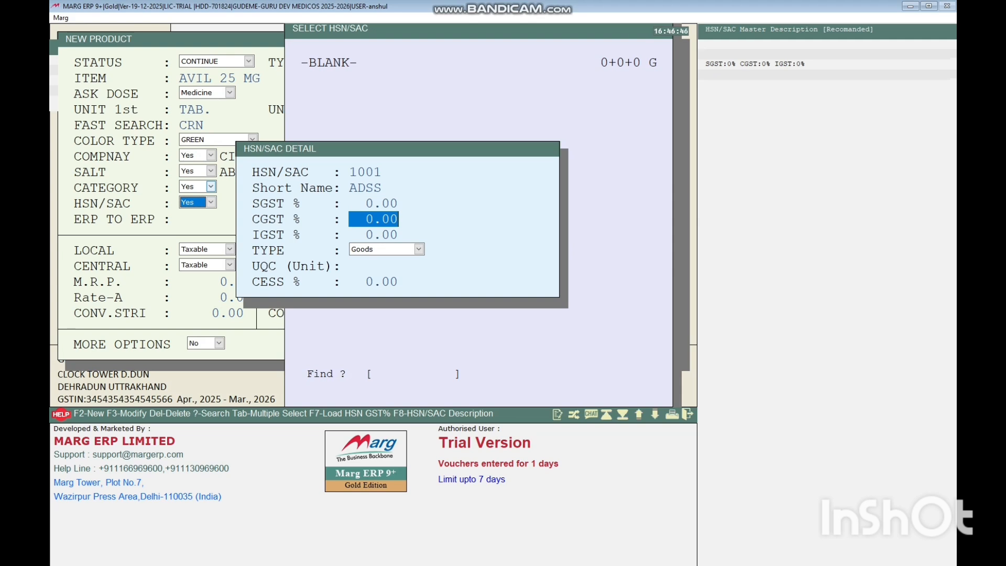
pyautogui.press('Return')
pyautogui.press('Return')
pyautogui.press('Return')
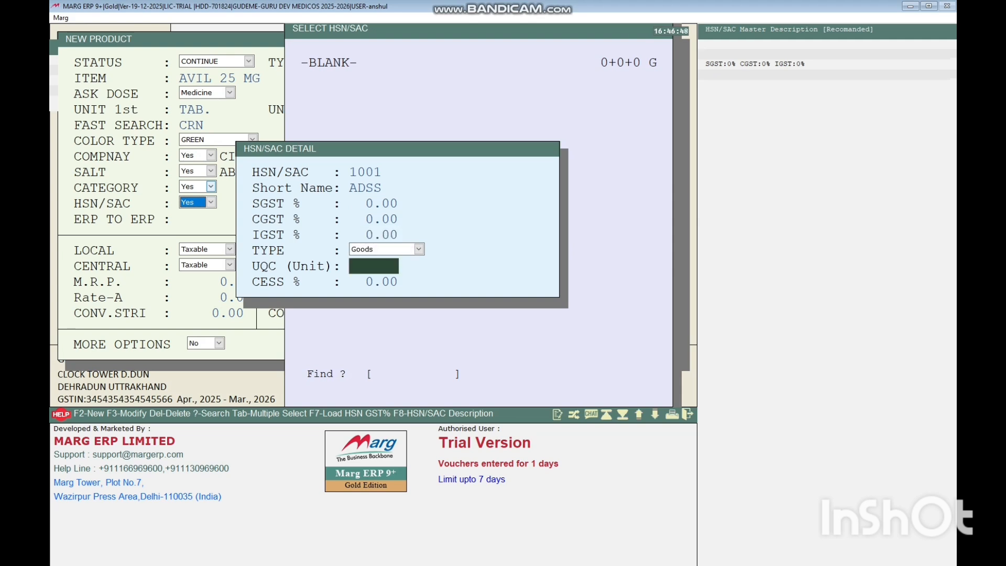
pyautogui.press('Return')
pyautogui.press('Return')
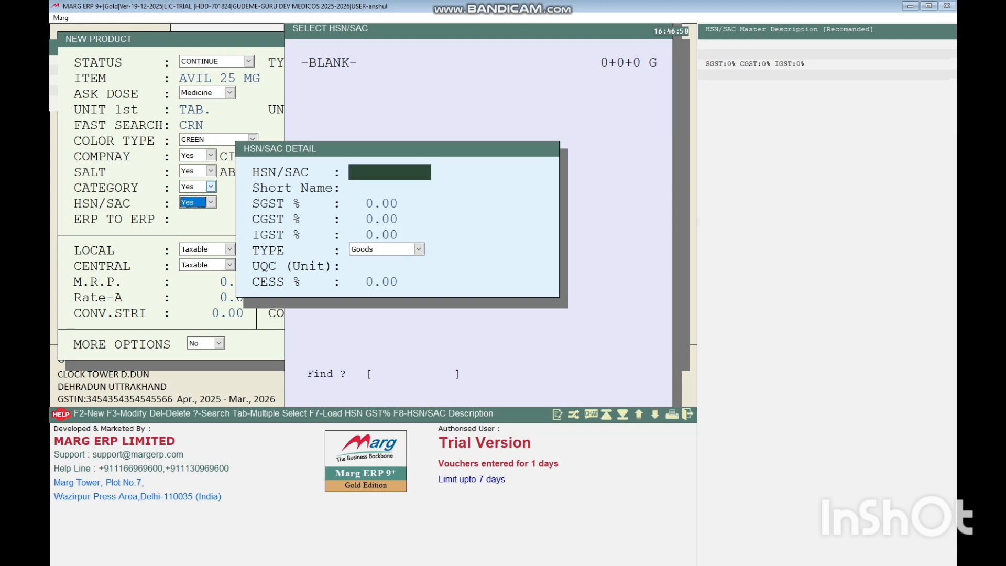
pyautogui.press('Escape')
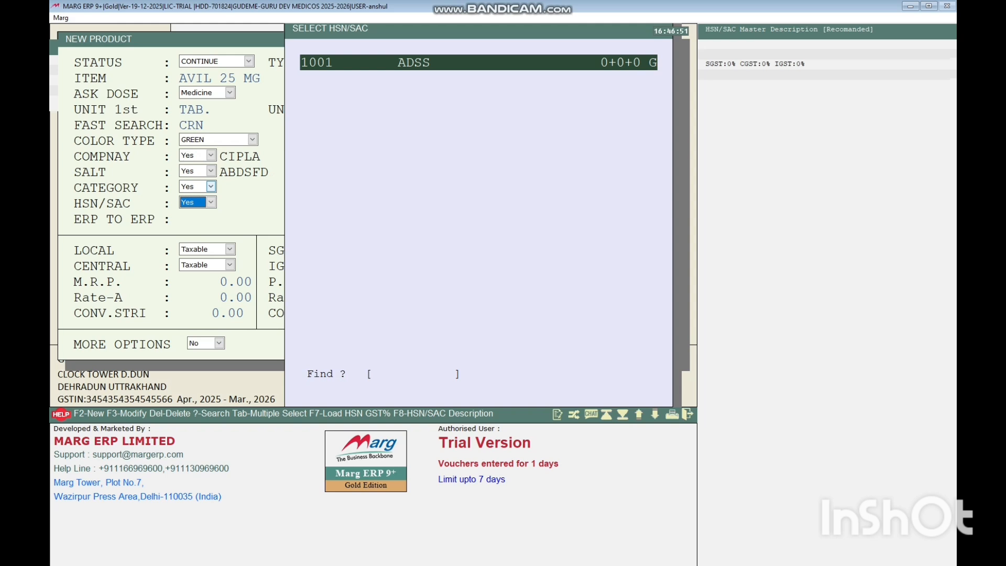
pyautogui.press('Return')
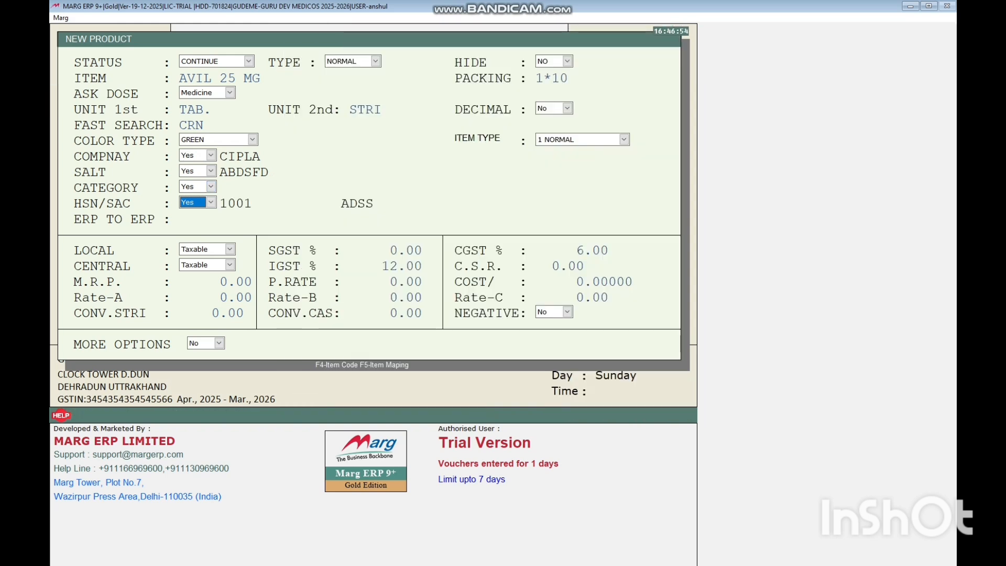
pyautogui.press('Return')
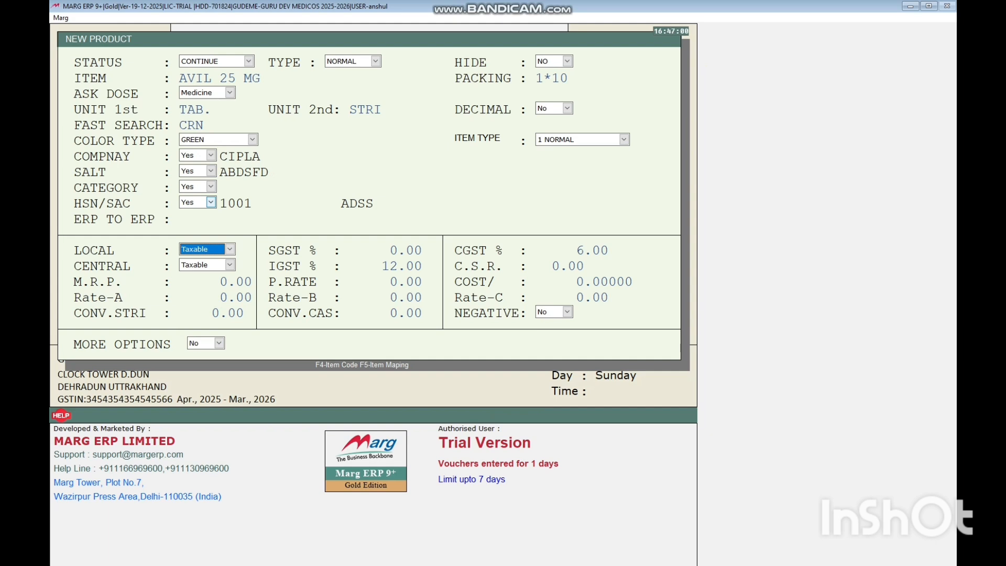
# Set AVIL 25 MG's SGST to 6.00, keep the other tax settings, and set its M.R.P. to 1.00
pyautogui.press('Return')
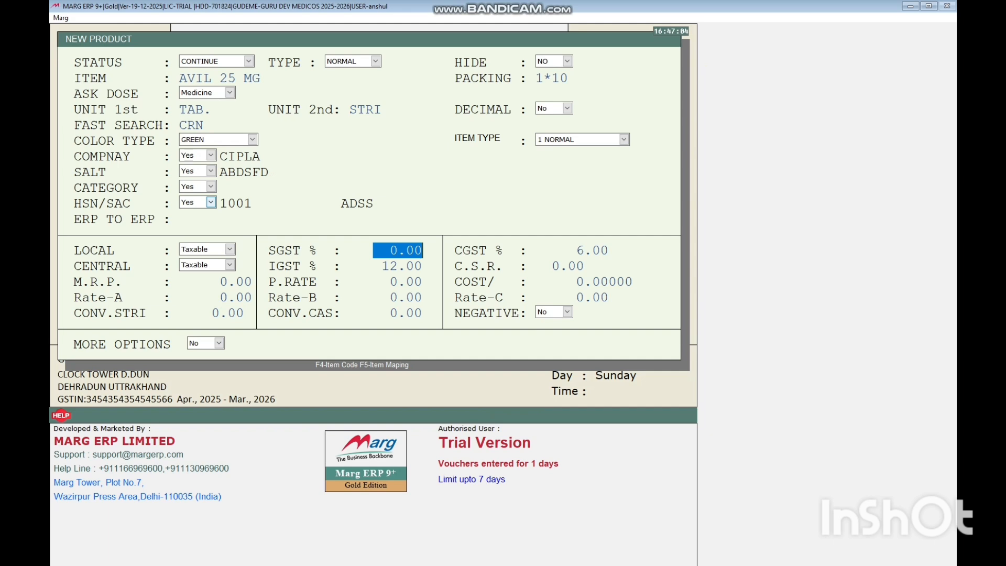
pyautogui.write('6 .')
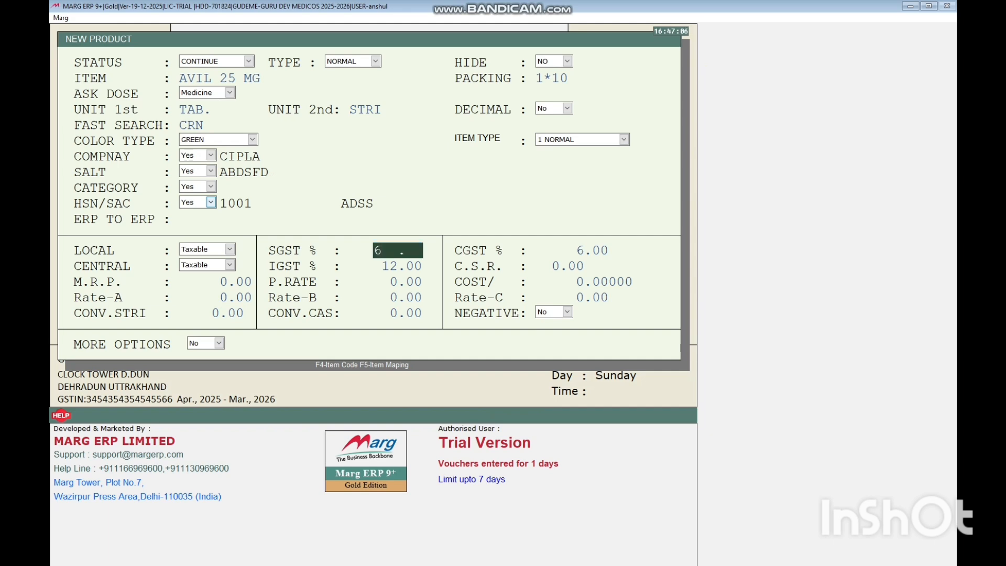
pyautogui.press('Return')
pyautogui.press('Return')
pyautogui.press('Return')
pyautogui.press('Return')
pyautogui.press('Return')
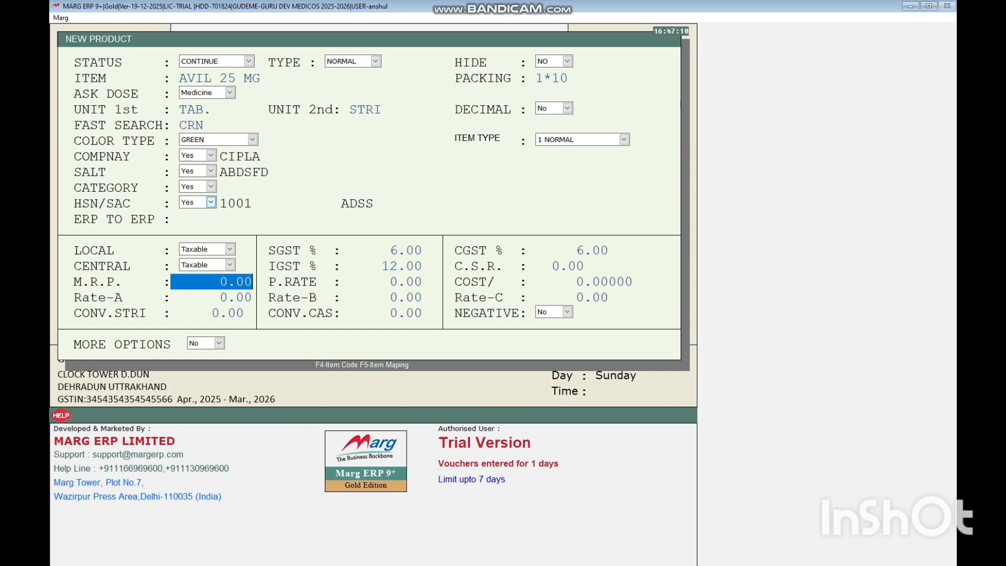
pyautogui.write('1 .')
pyautogui.press('Return')
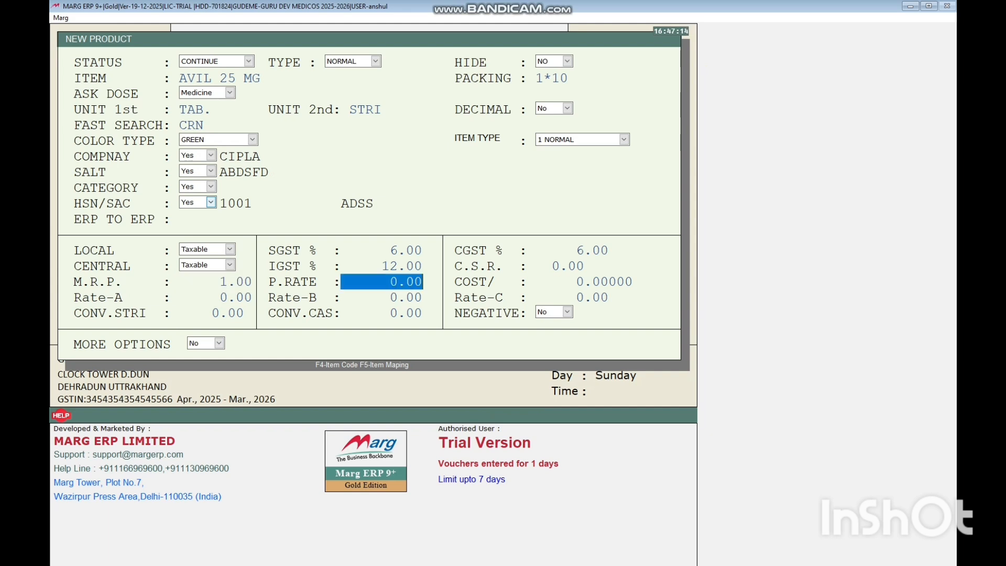
pyautogui.write('90')
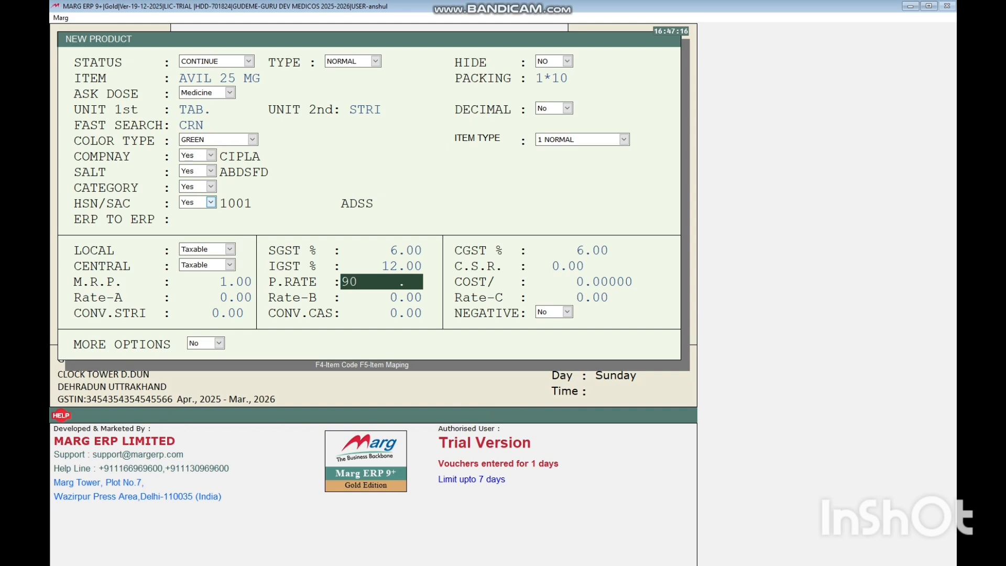
pyautogui.press('Return')
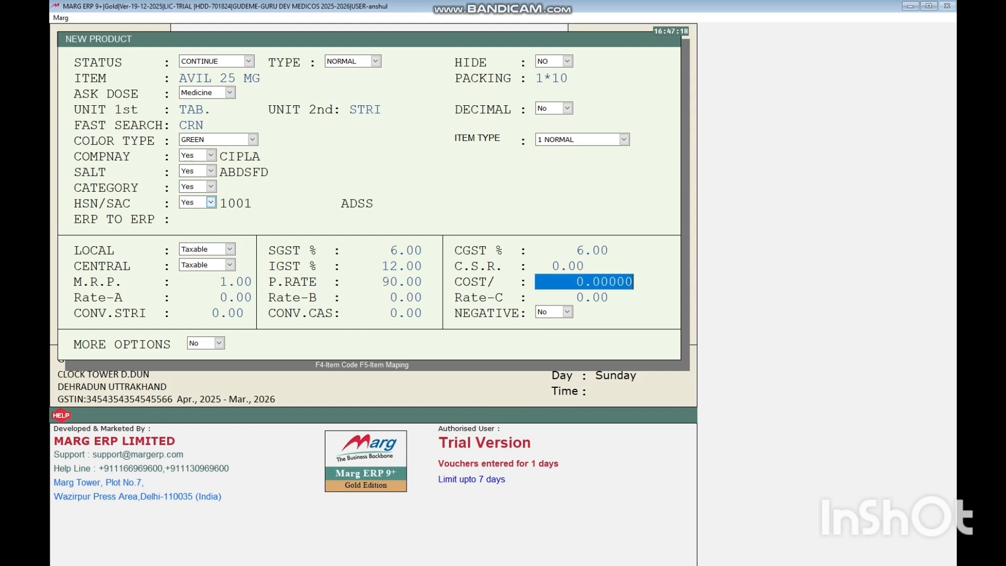
pyautogui.press('BackSpace')
pyautogui.press('Up')
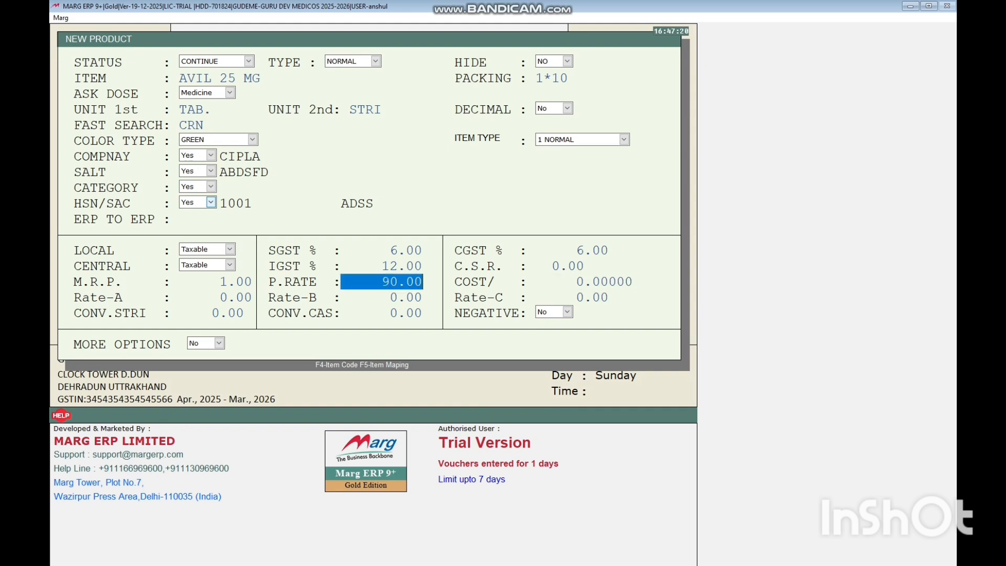
pyautogui.press('BackSpace')
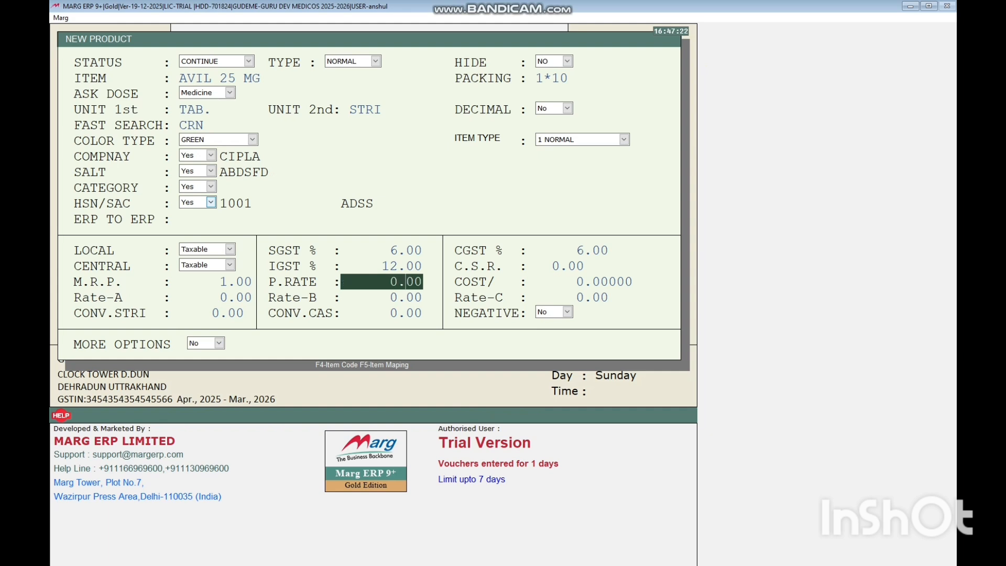
# Set AVIL 25 MG's purchase rate to 0.30 and Rate-A to 2.00, keeping the default cost and Rate-B
pyautogui.write('3')
pyautogui.press('Return')
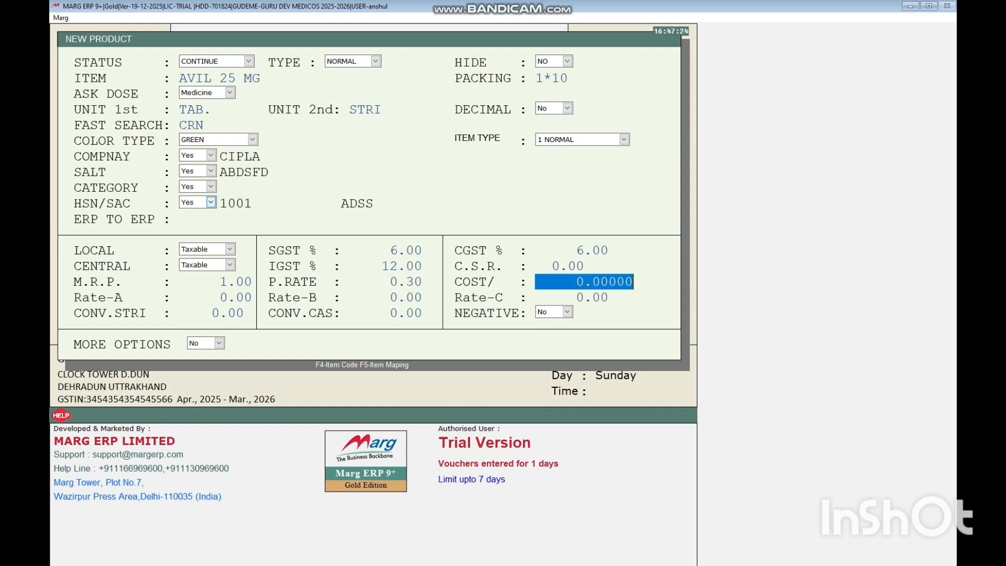
pyautogui.press('Return')
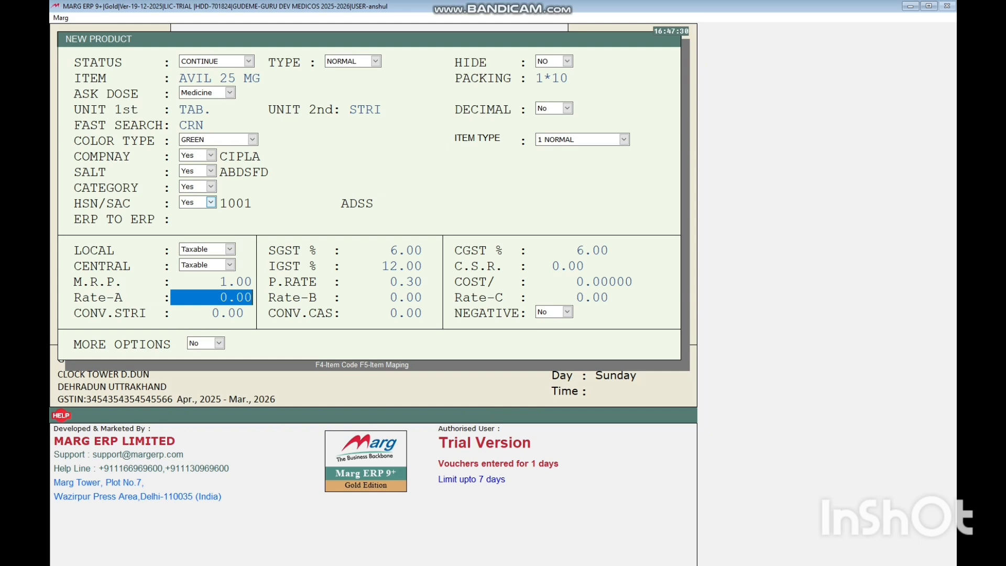
pyautogui.write('2')
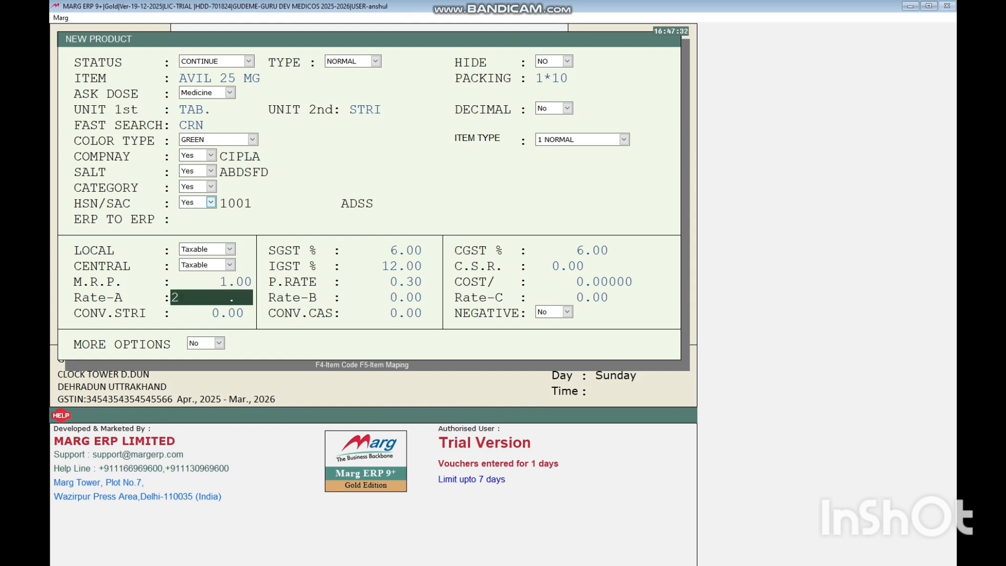
pyautogui.press('Return')
pyautogui.press('Return')
pyautogui.press('Return')
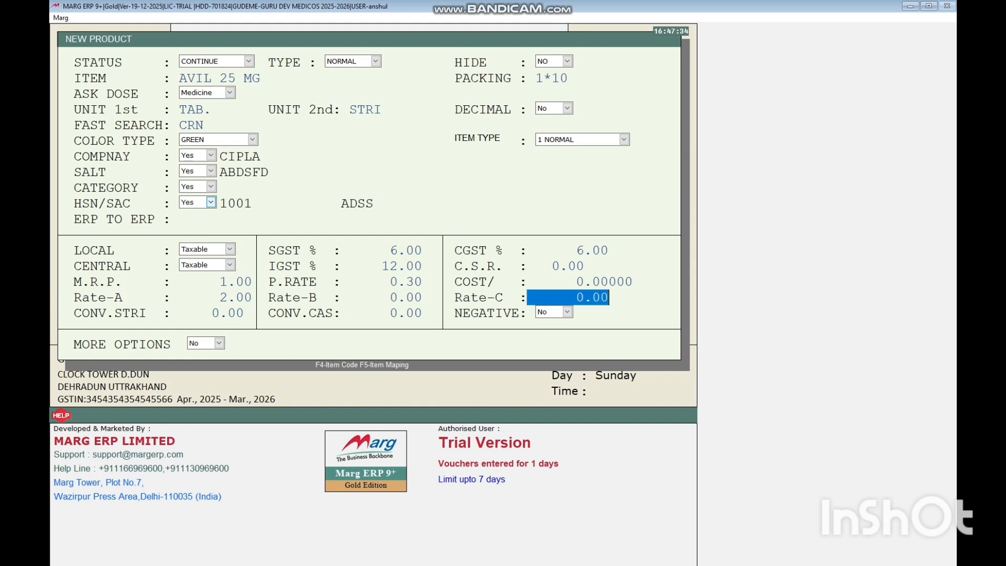
# Keep the default Rate-C, negative stock and more options settings, and save the AVIL 25 MG item
pyautogui.press('Return')
pyautogui.press('Return')
pyautogui.press('Return')
pyautogui.press('Return')
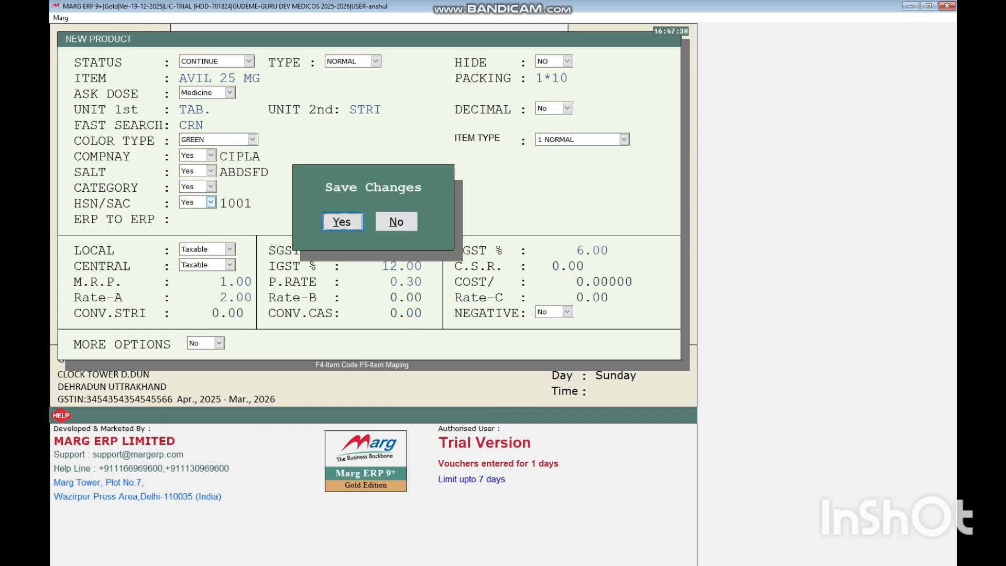
pyautogui.press('Return')
pyautogui.press('Return')
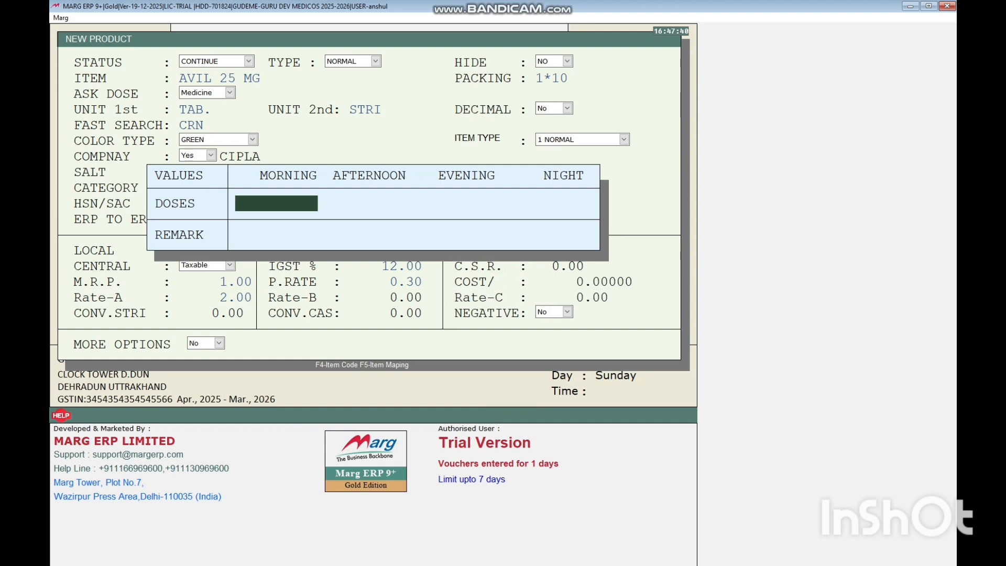
# Enter AVIL 25 MG's doses as morning 1, afternoon 2 and evening 3, then finish adding products
pyautogui.write('1')
pyautogui.press('Return')
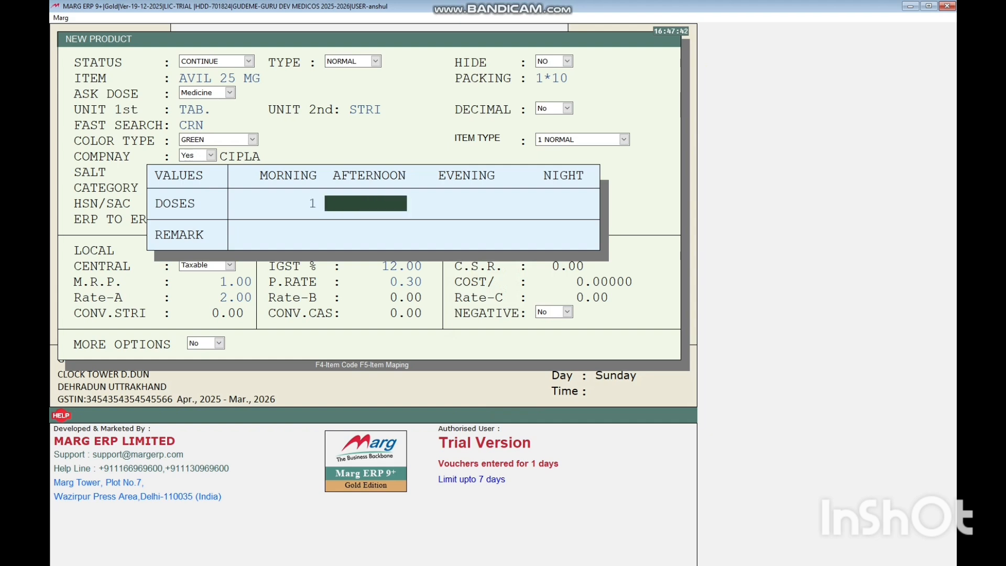
pyautogui.write('2')
pyautogui.press('Return')
pyautogui.write('3')
pyautogui.press('Return')
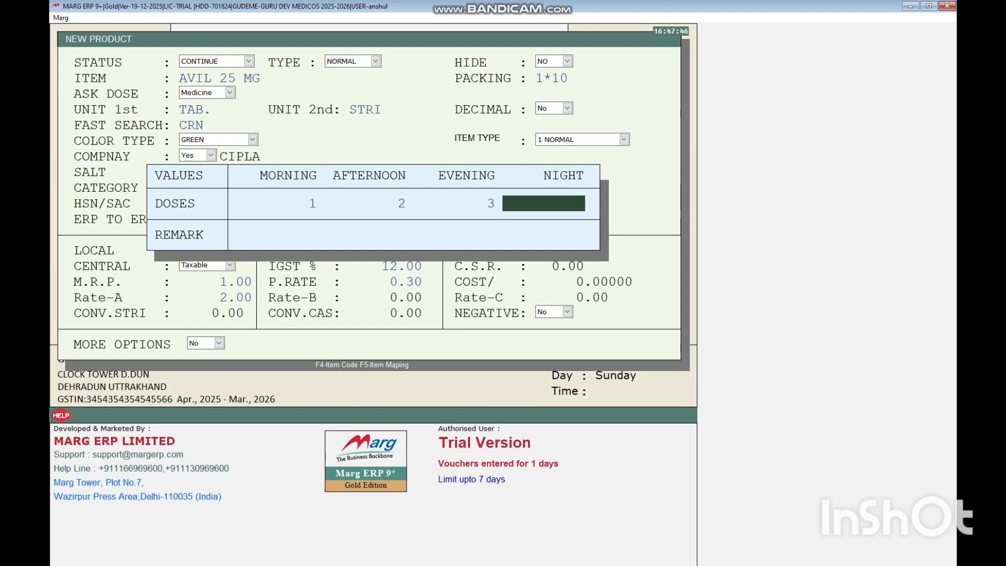
pyautogui.press('Return')
pyautogui.press('Return')
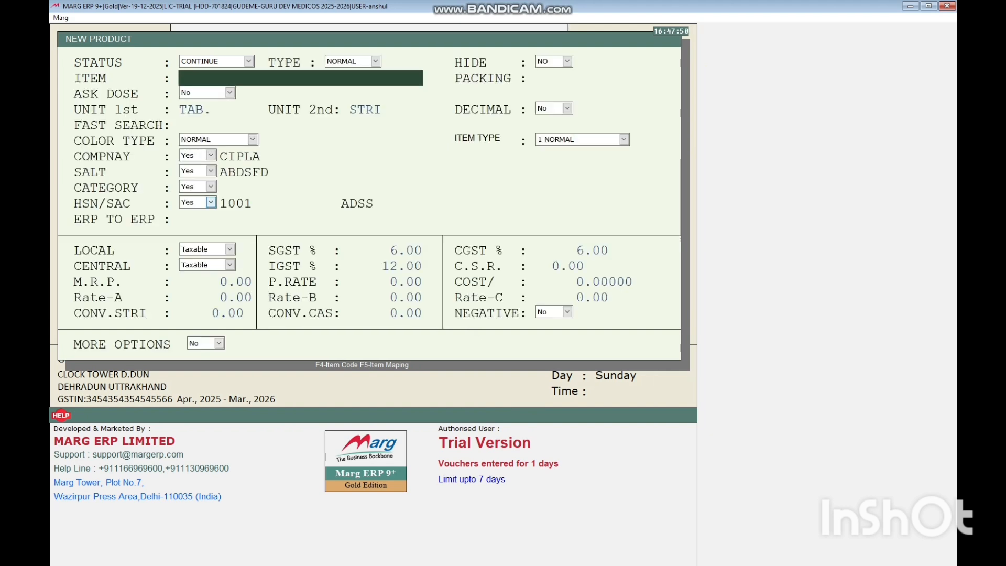
pyautogui.press('Escape')
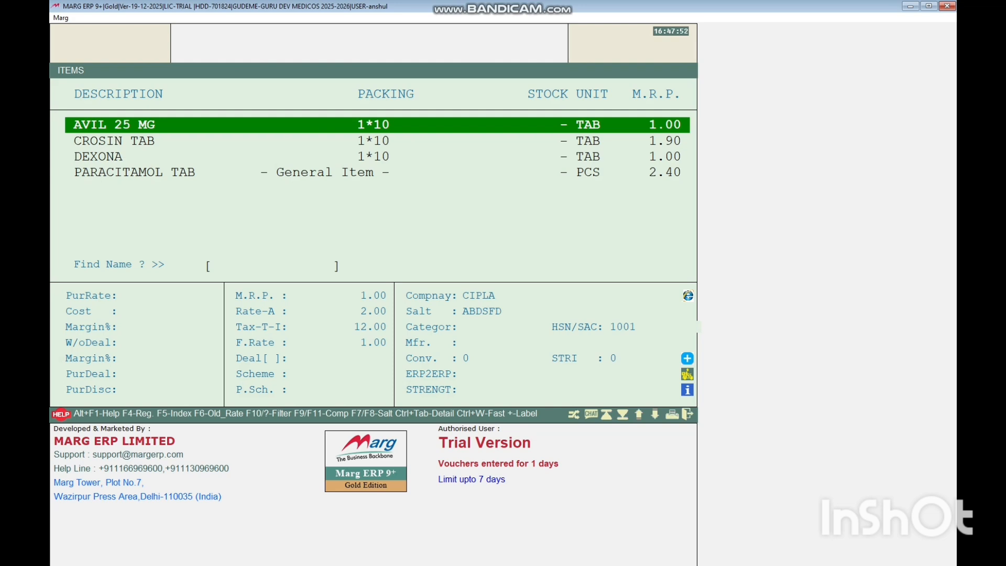
# Look through the details of the saved medicines in the item list
pyautogui.press('Down')
pyautogui.press('Down')
pyautogui.press('Down')
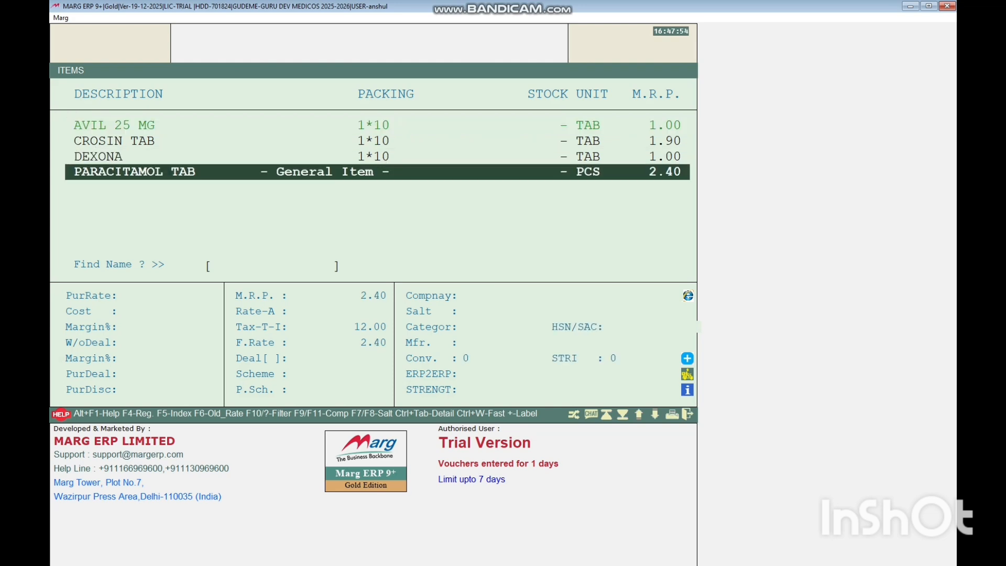
pyautogui.press('Up')
pyautogui.press('Up')
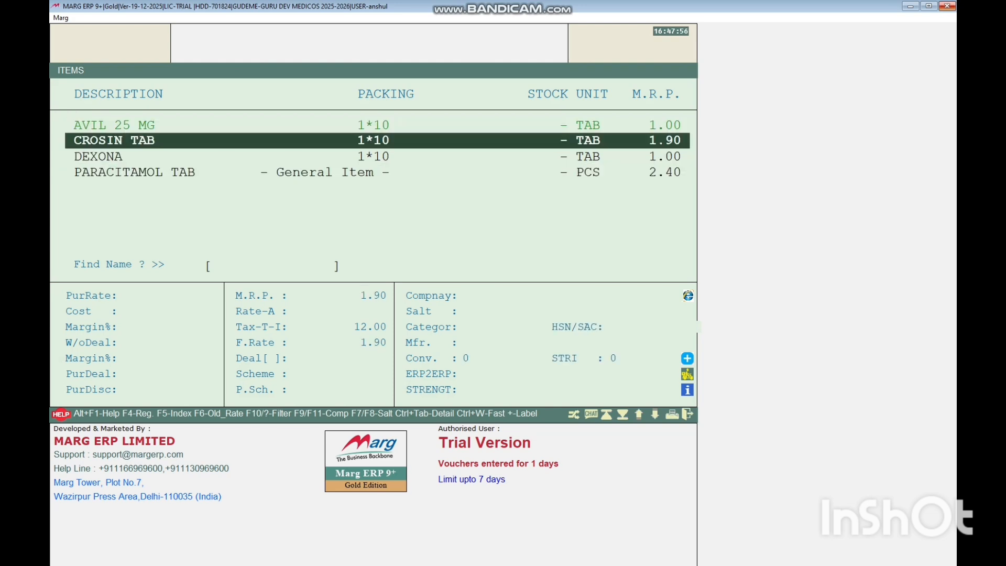